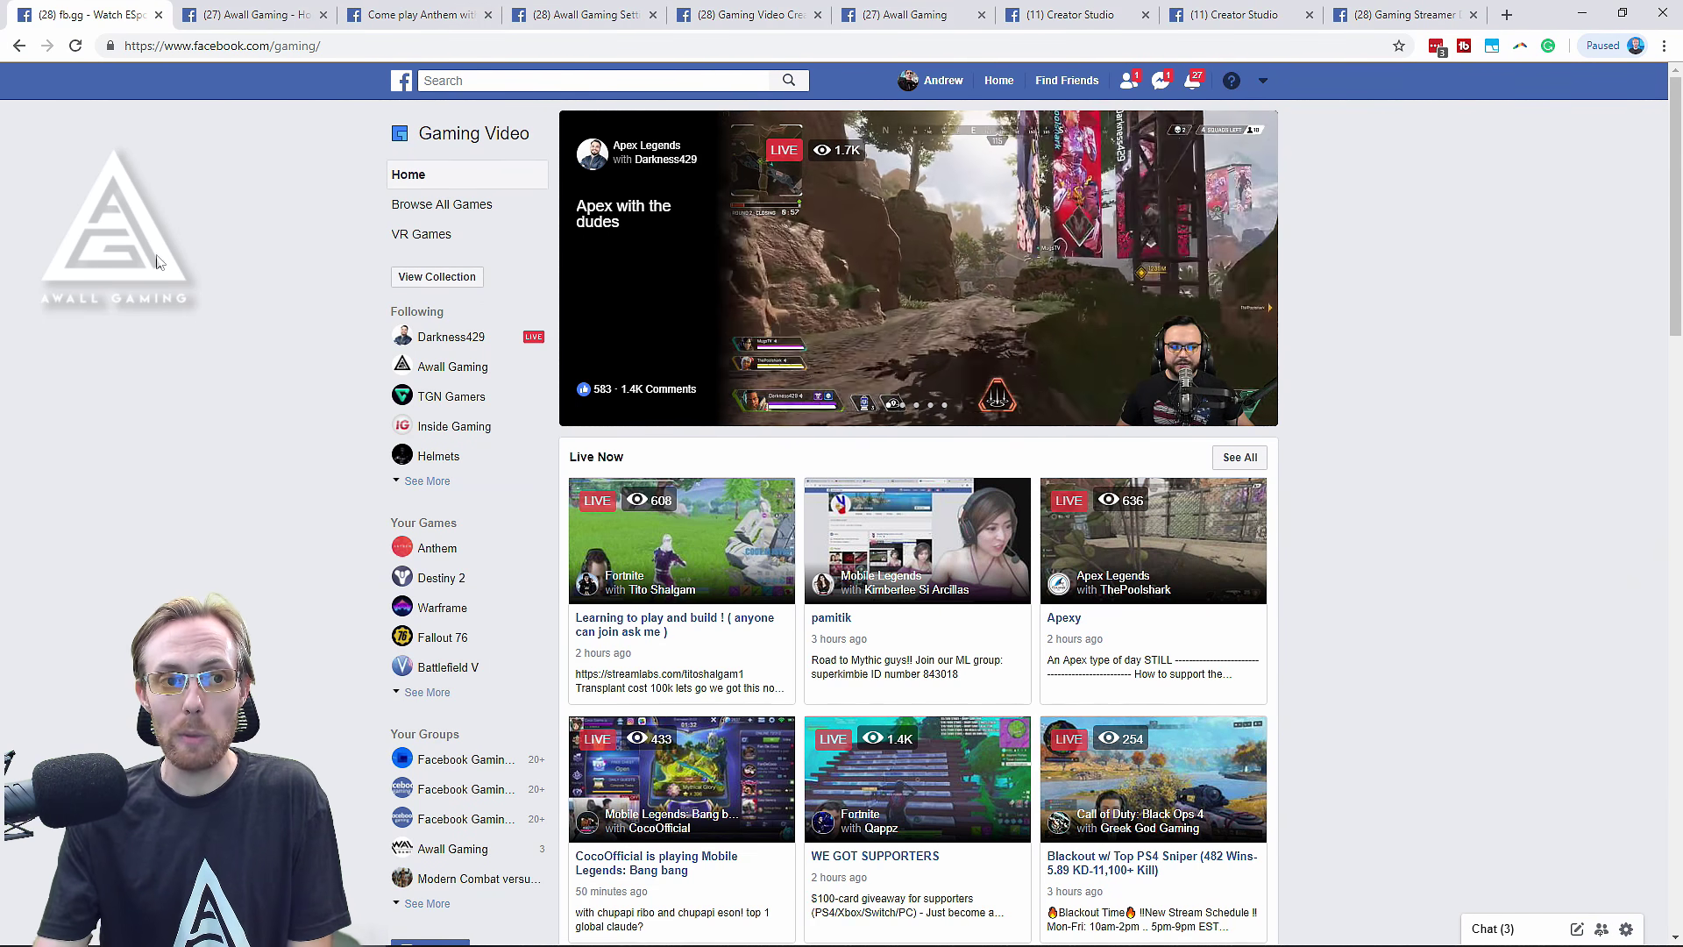
Look over the Awall Gaming page's follower count and the 'Come play Anthem with me!' video.
left_click(292, 18)
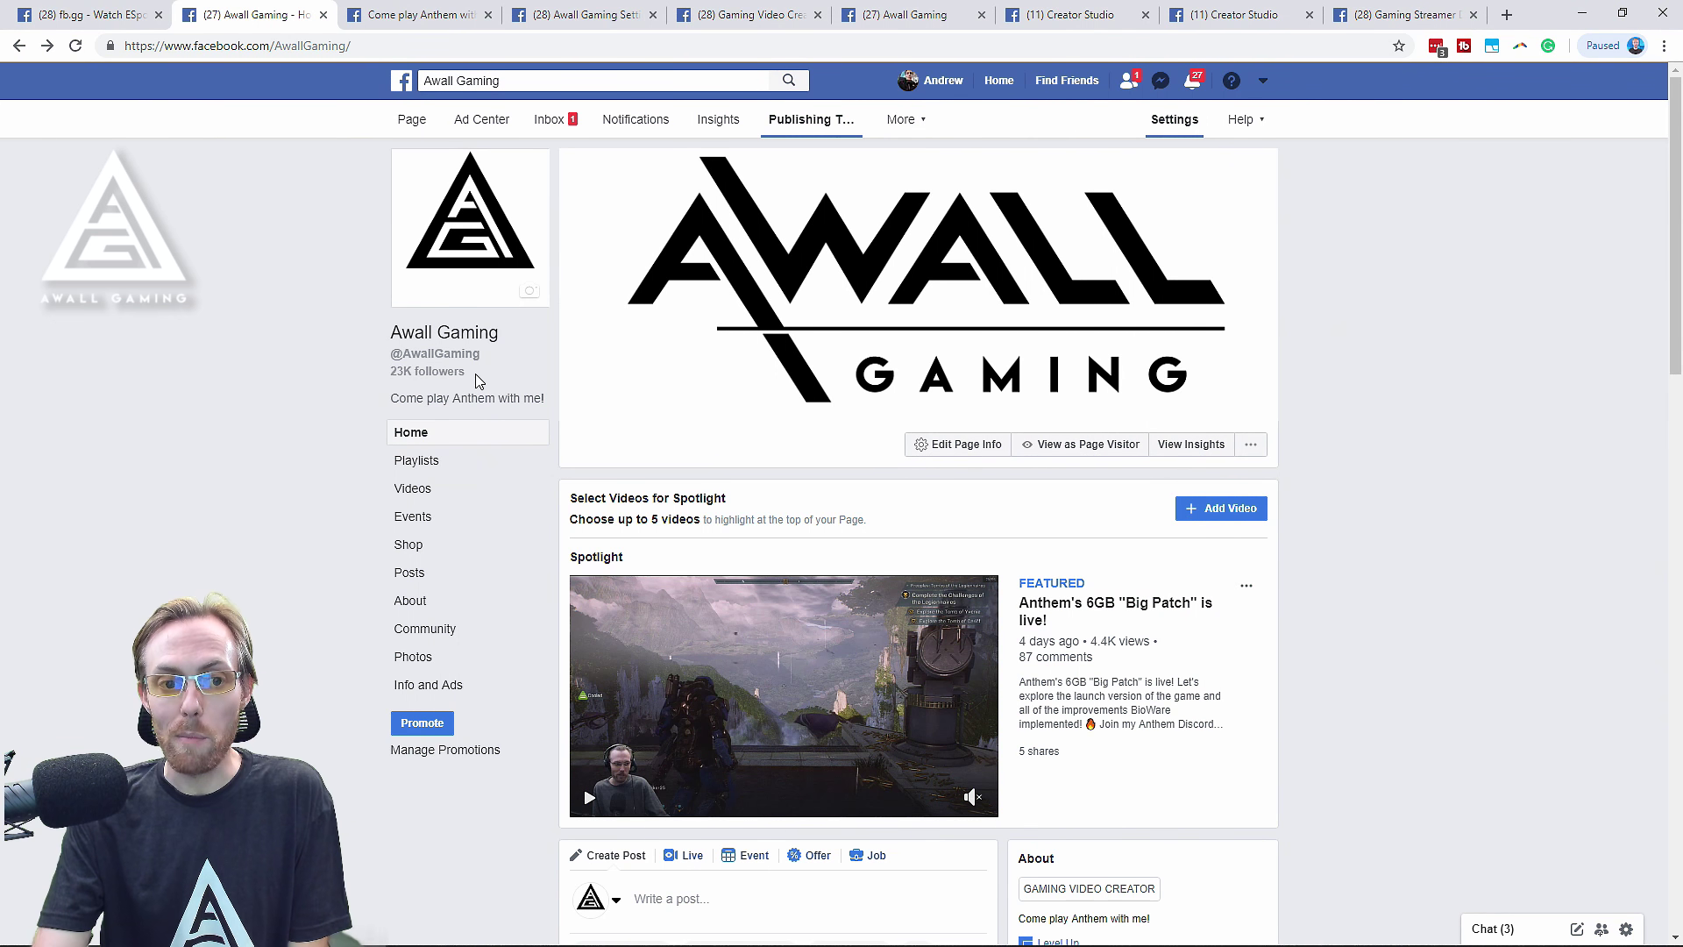
left_click_drag(471, 377, 392, 382)
left_click(389, 382)
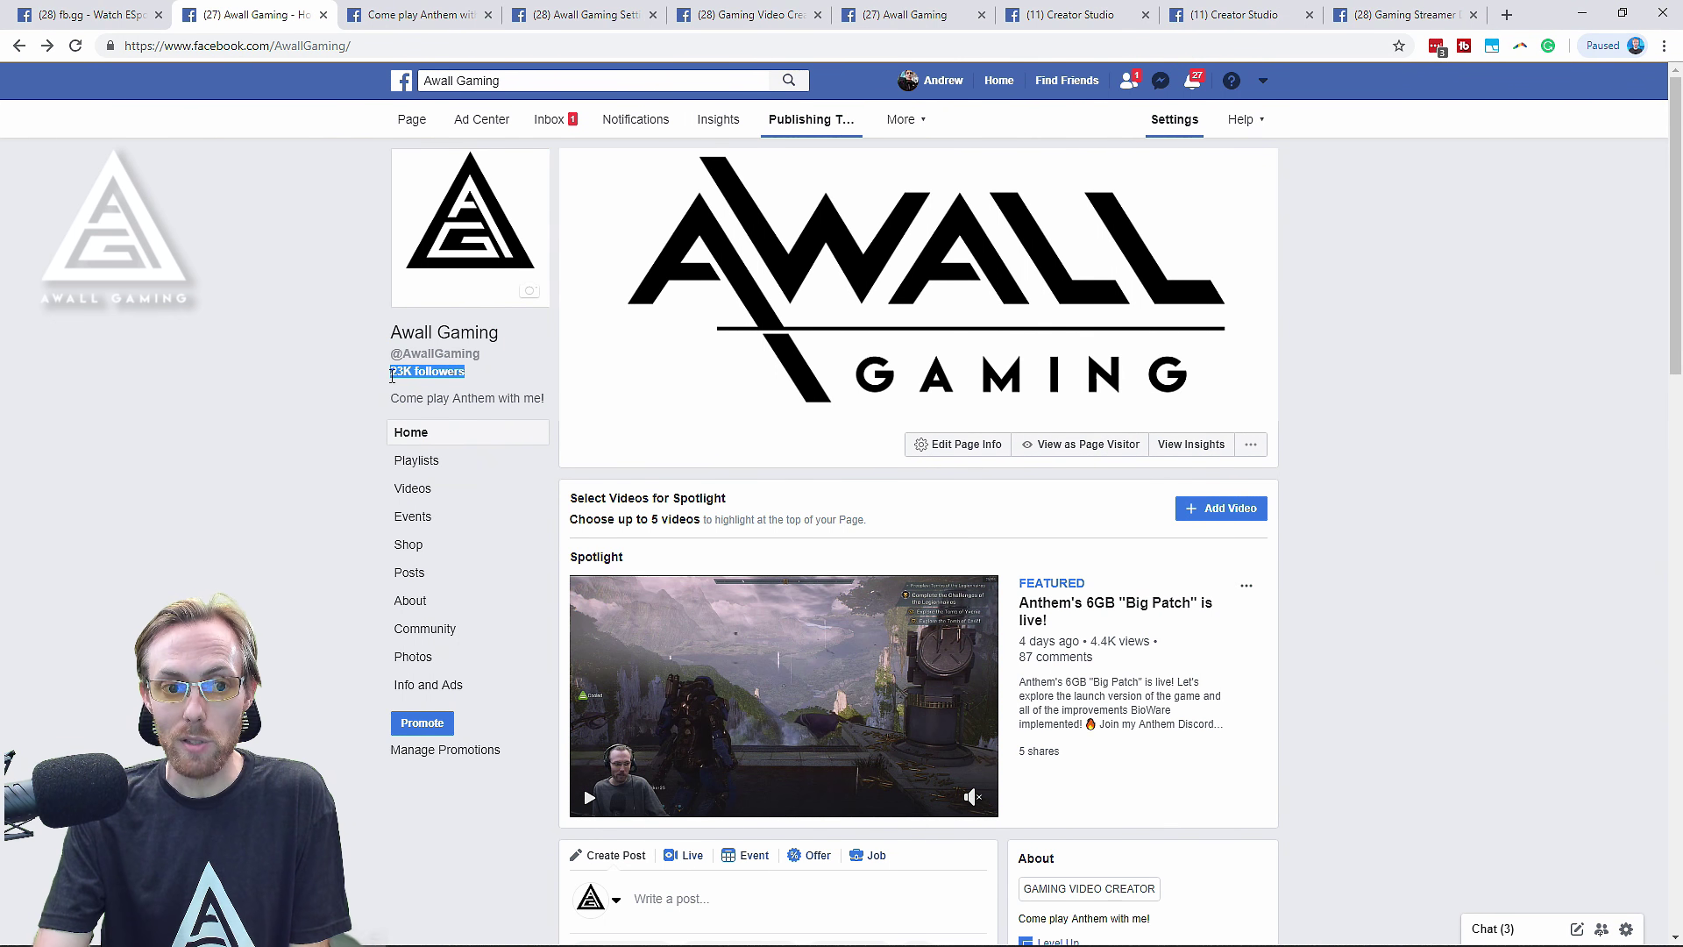
left_click(435, 17)
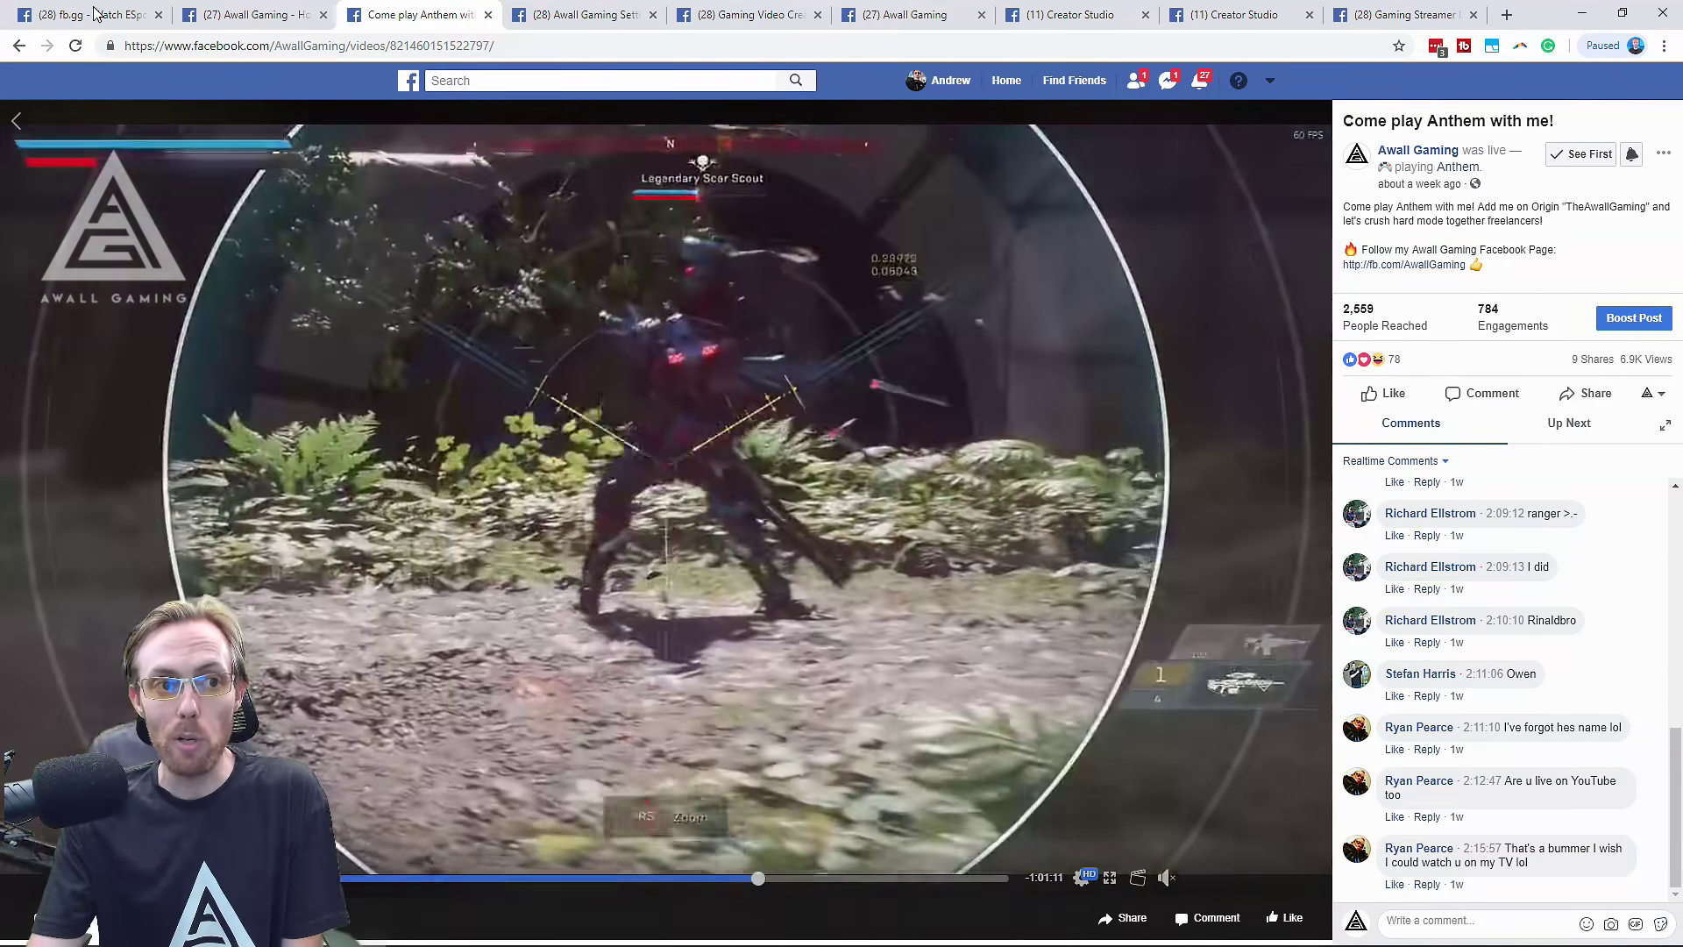
left_click(96, 15)
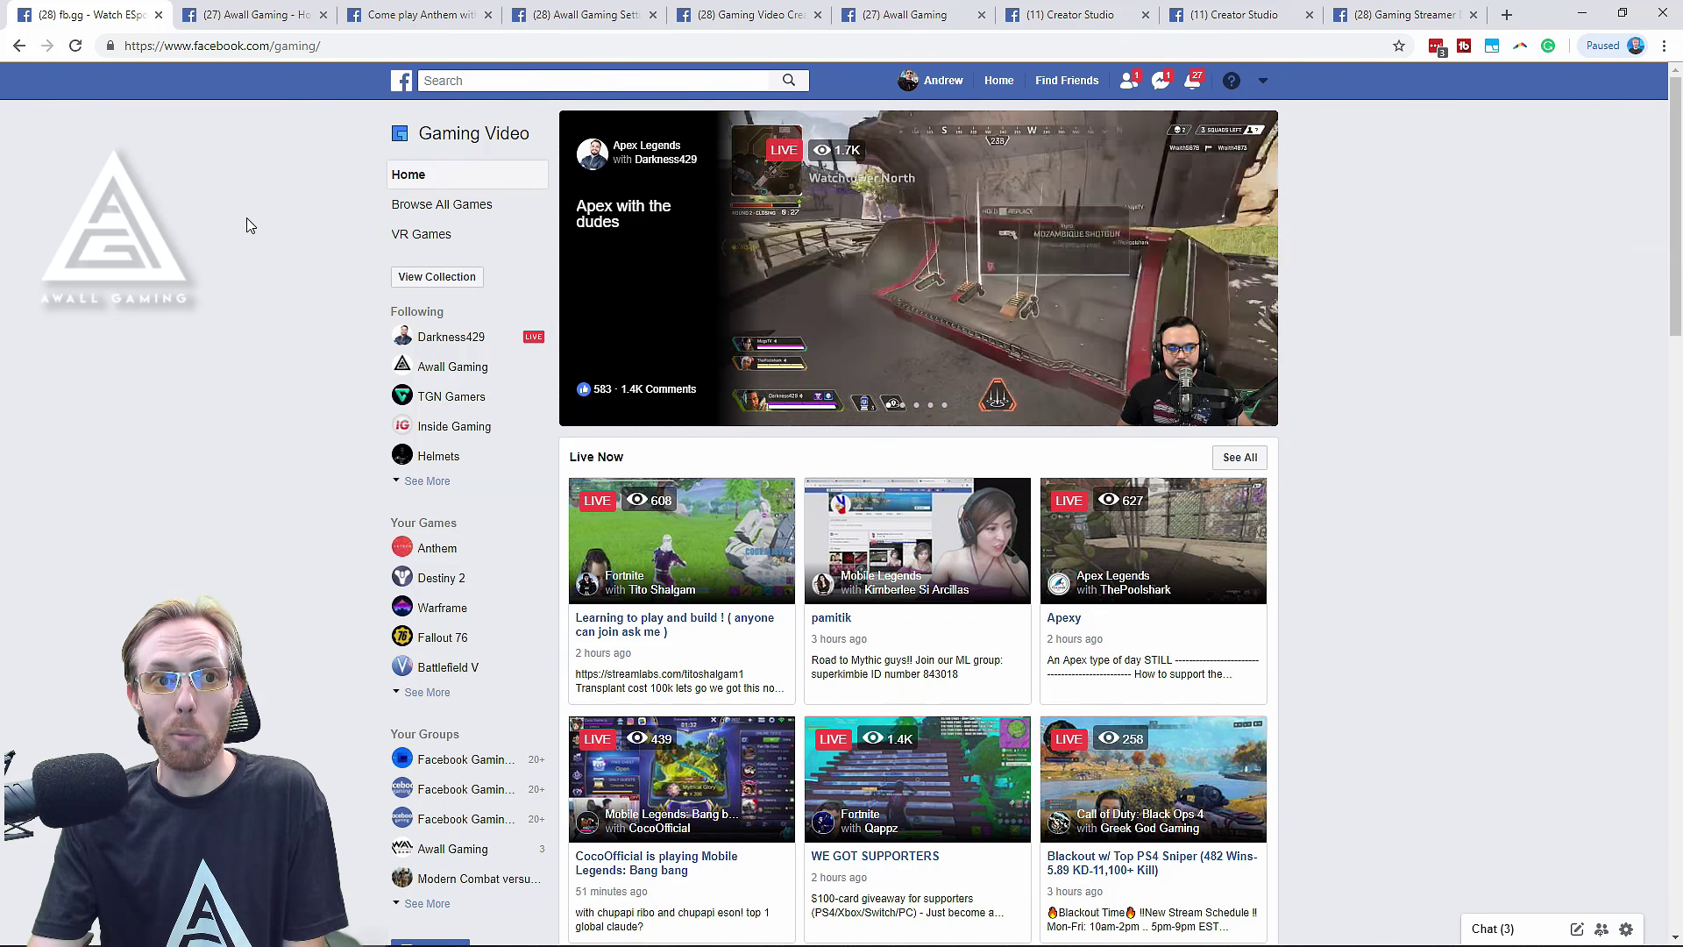
Confirm in Page Info that the category is Gaming Video Creator, then return to the page home.
key("ctrl+Tab")
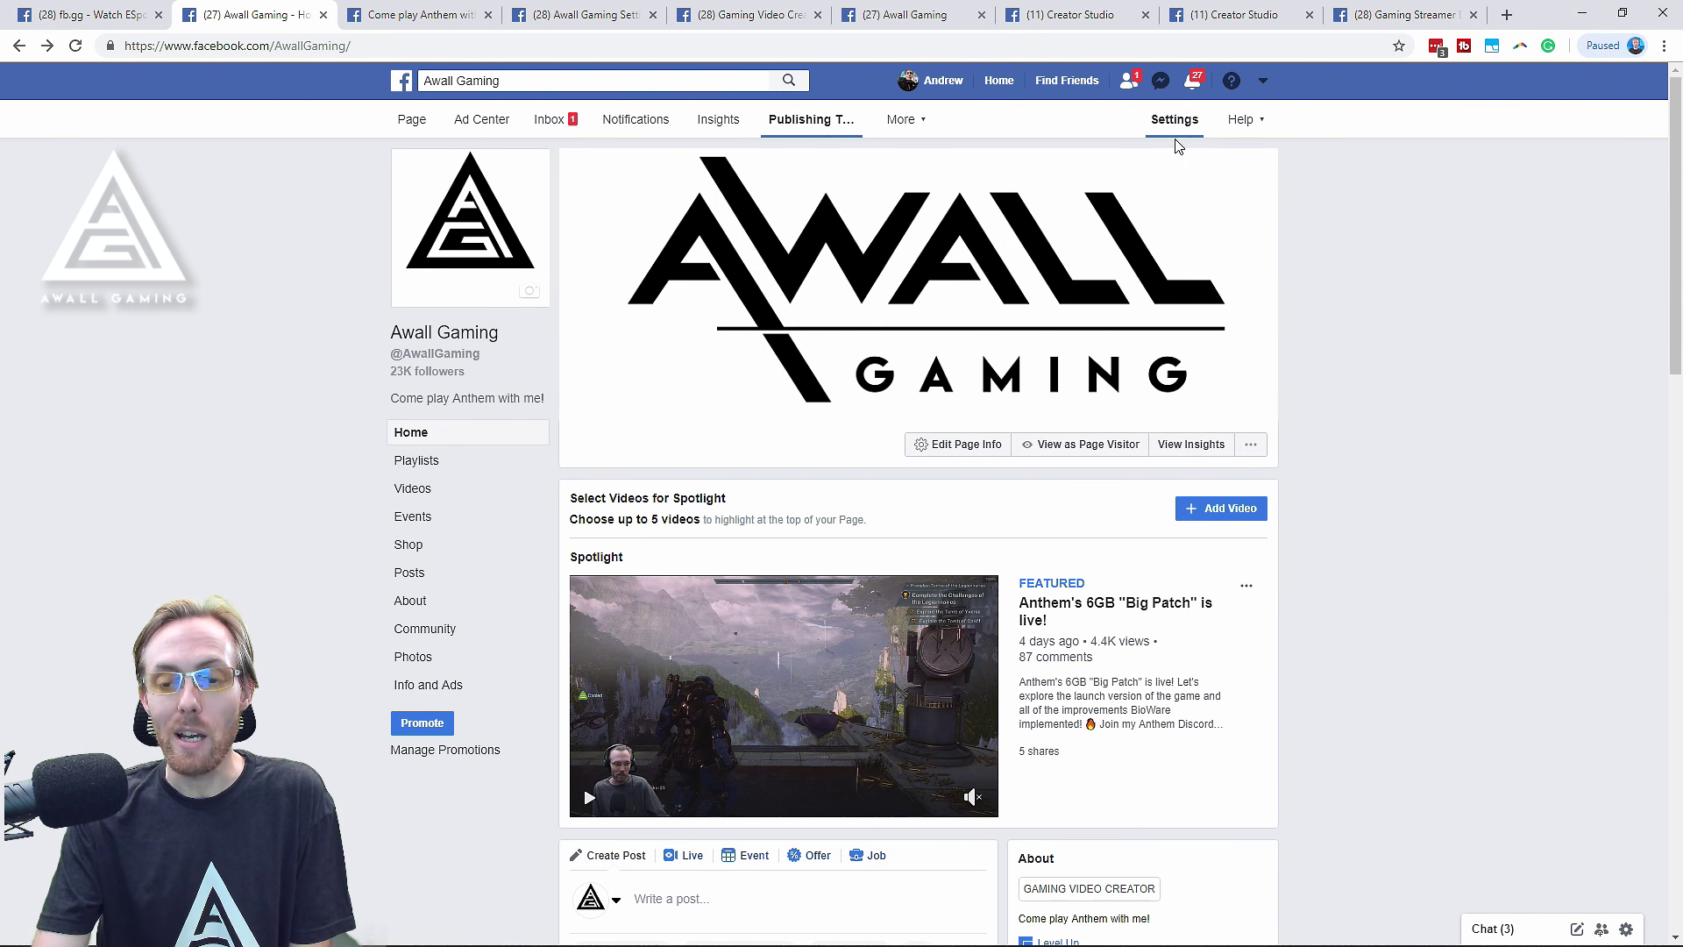
left_click(586, 21)
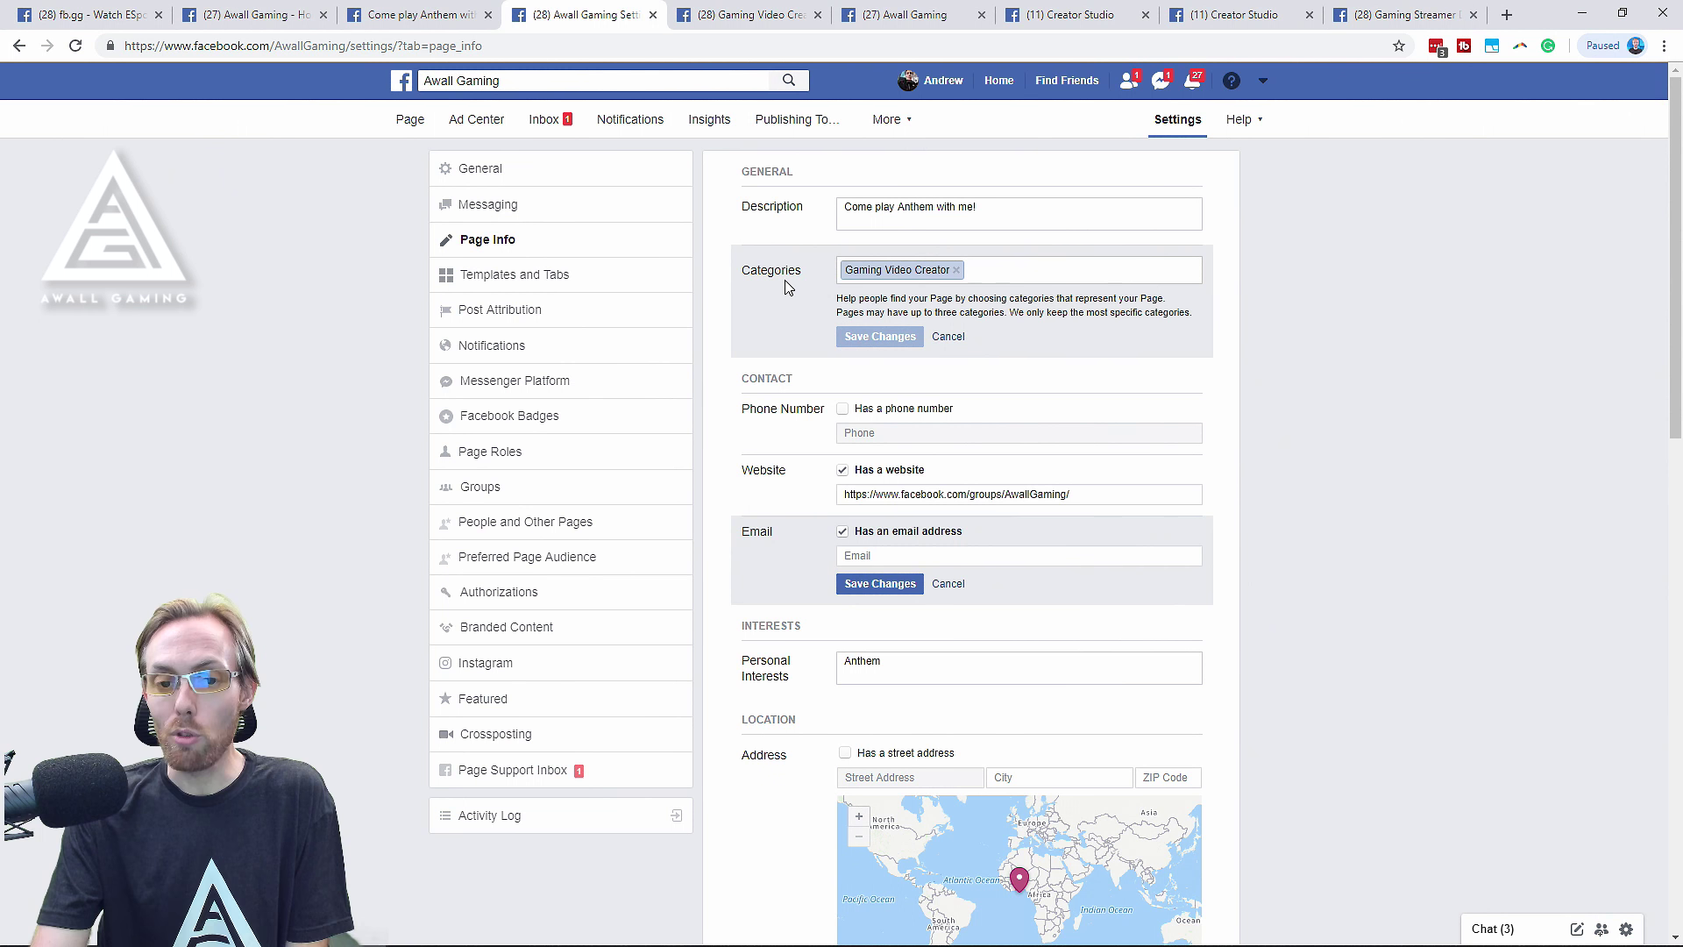
left_click_drag(800, 273, 741, 277)
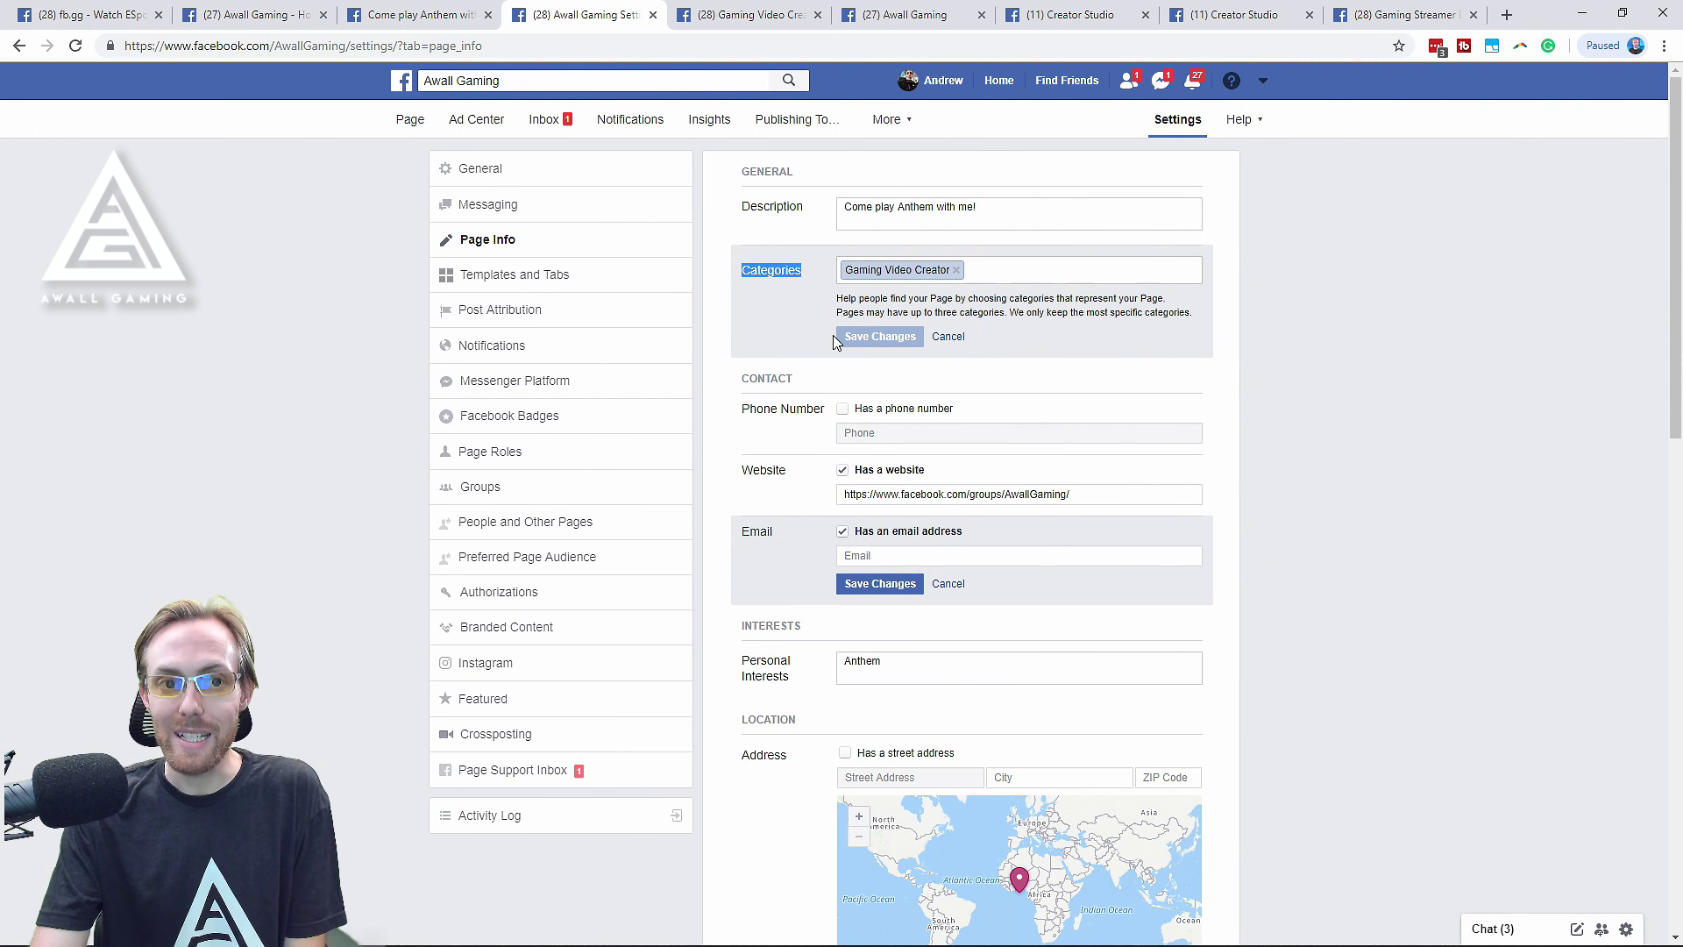
left_click(263, 274)
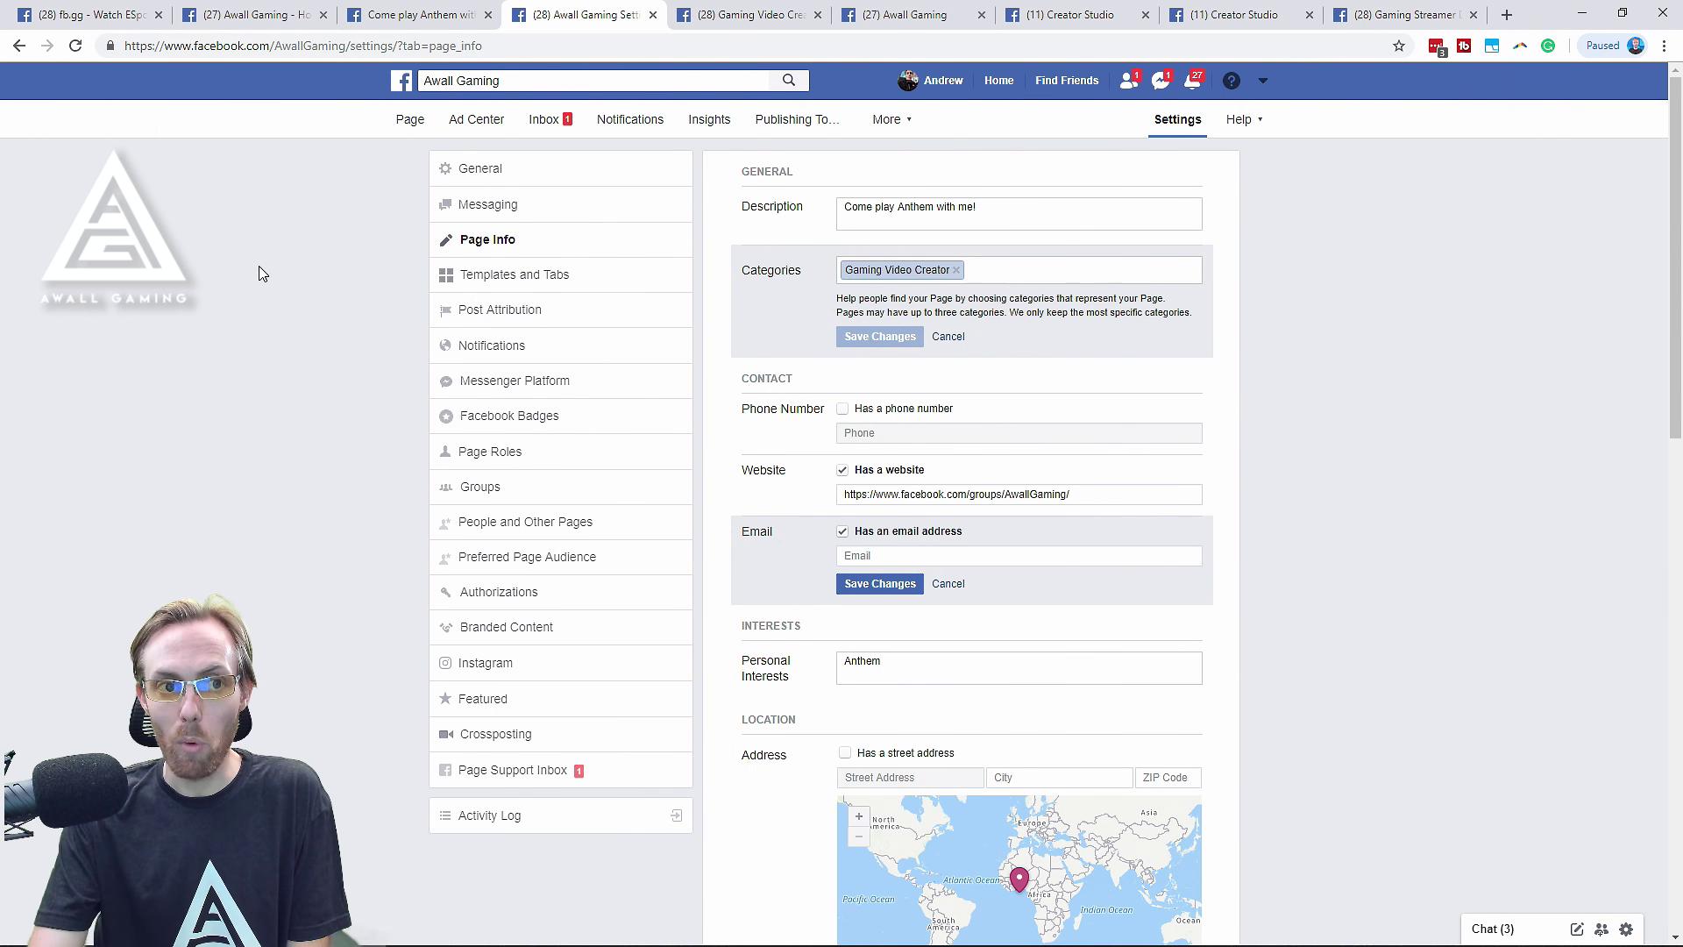
left_click(263, 15)
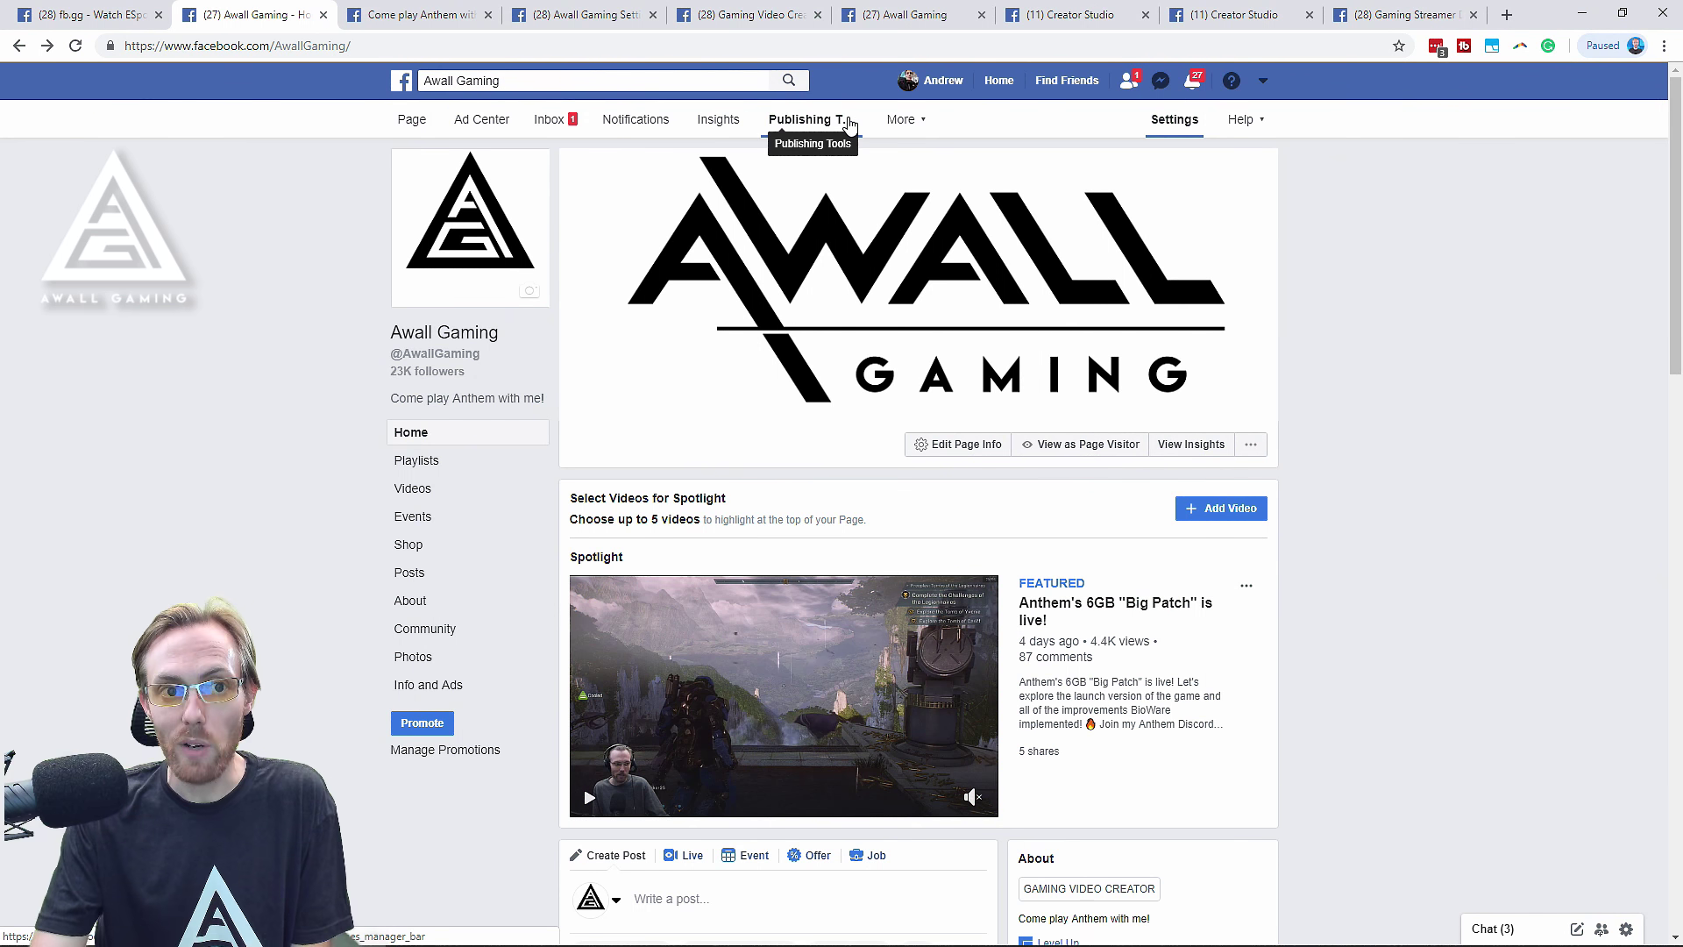
Go from the page's published posts to Creator Studio and start a Go Live post.
left_click(898, 16)
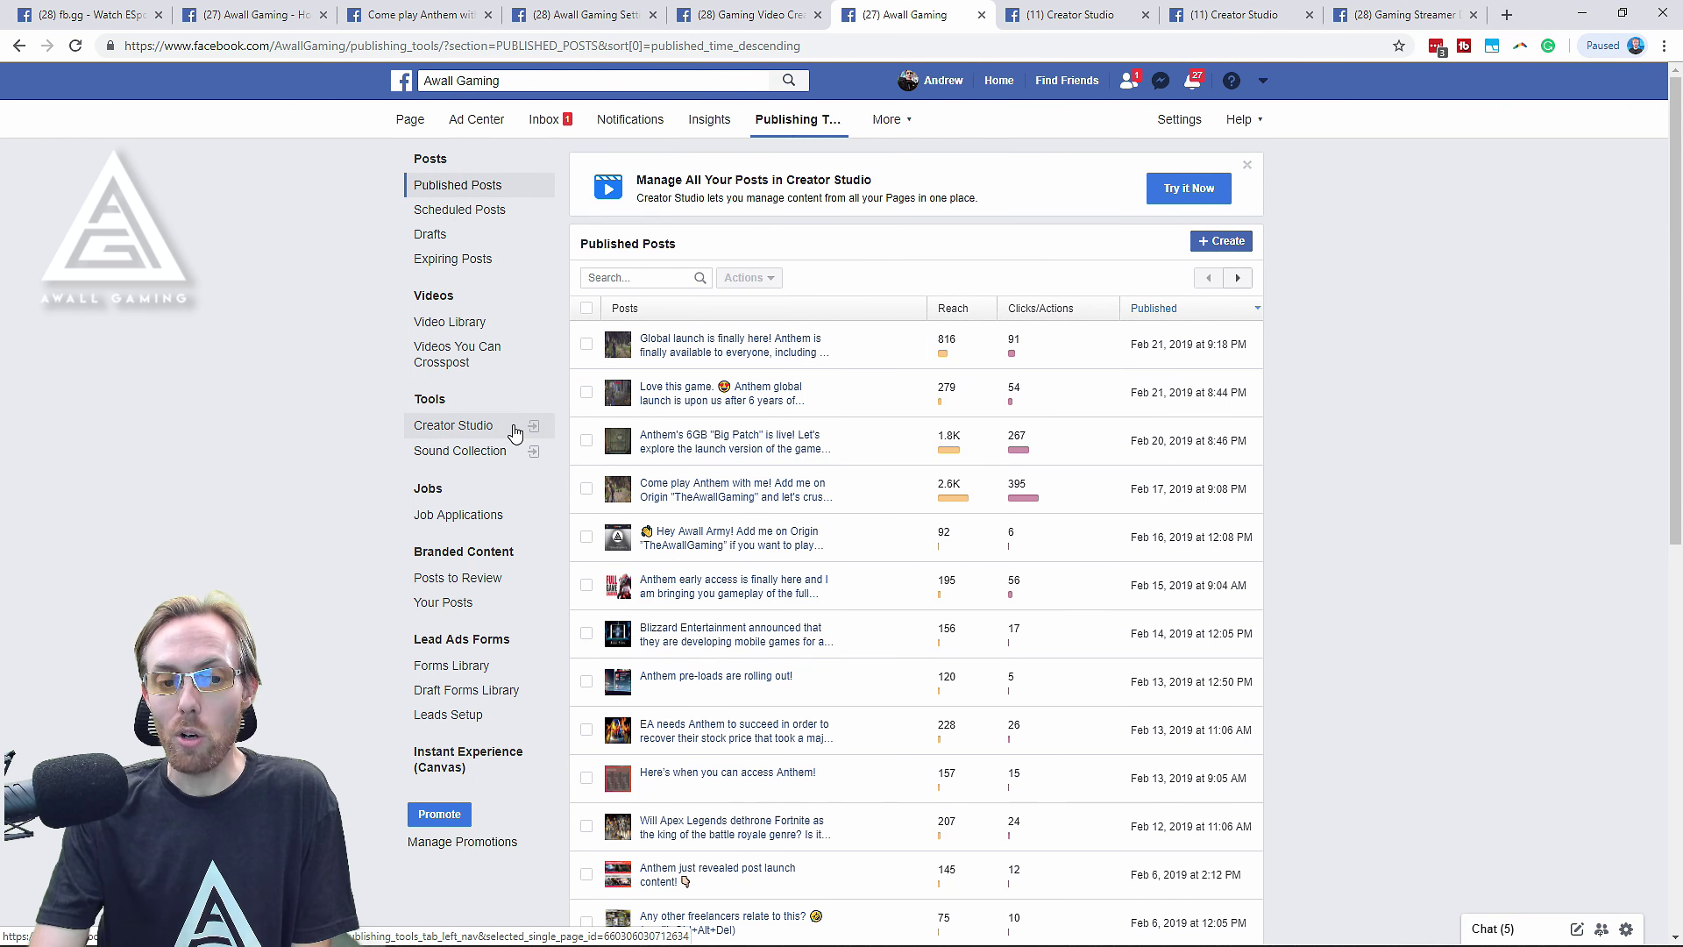
left_click(1113, 35)
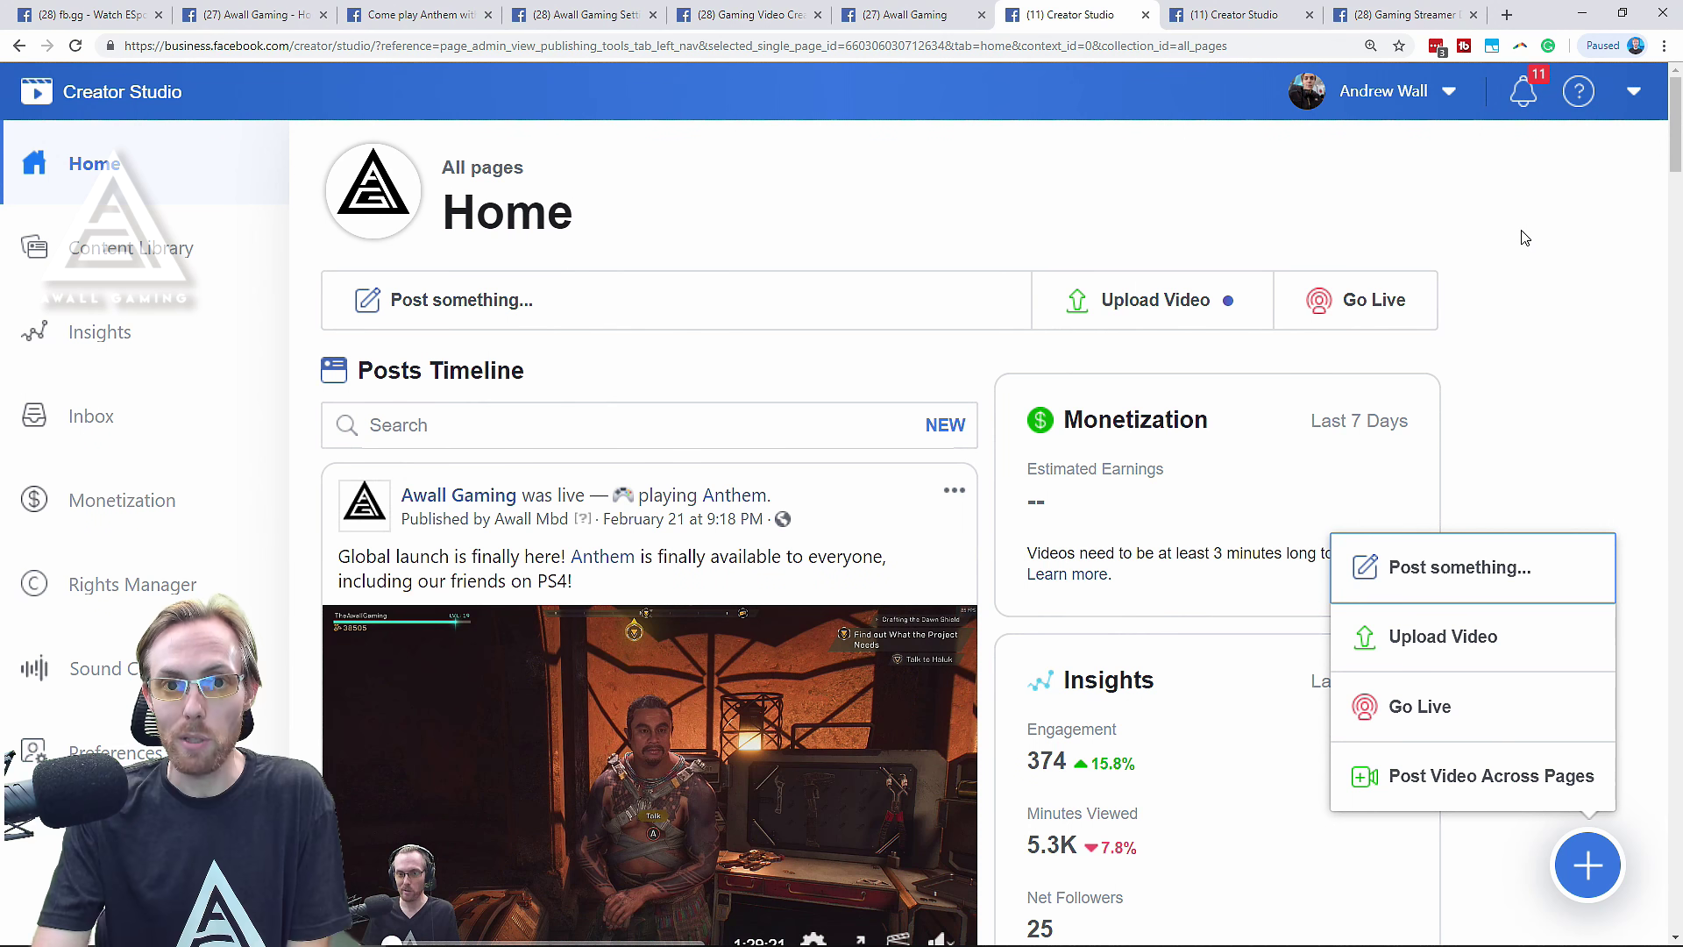
left_click(1527, 237)
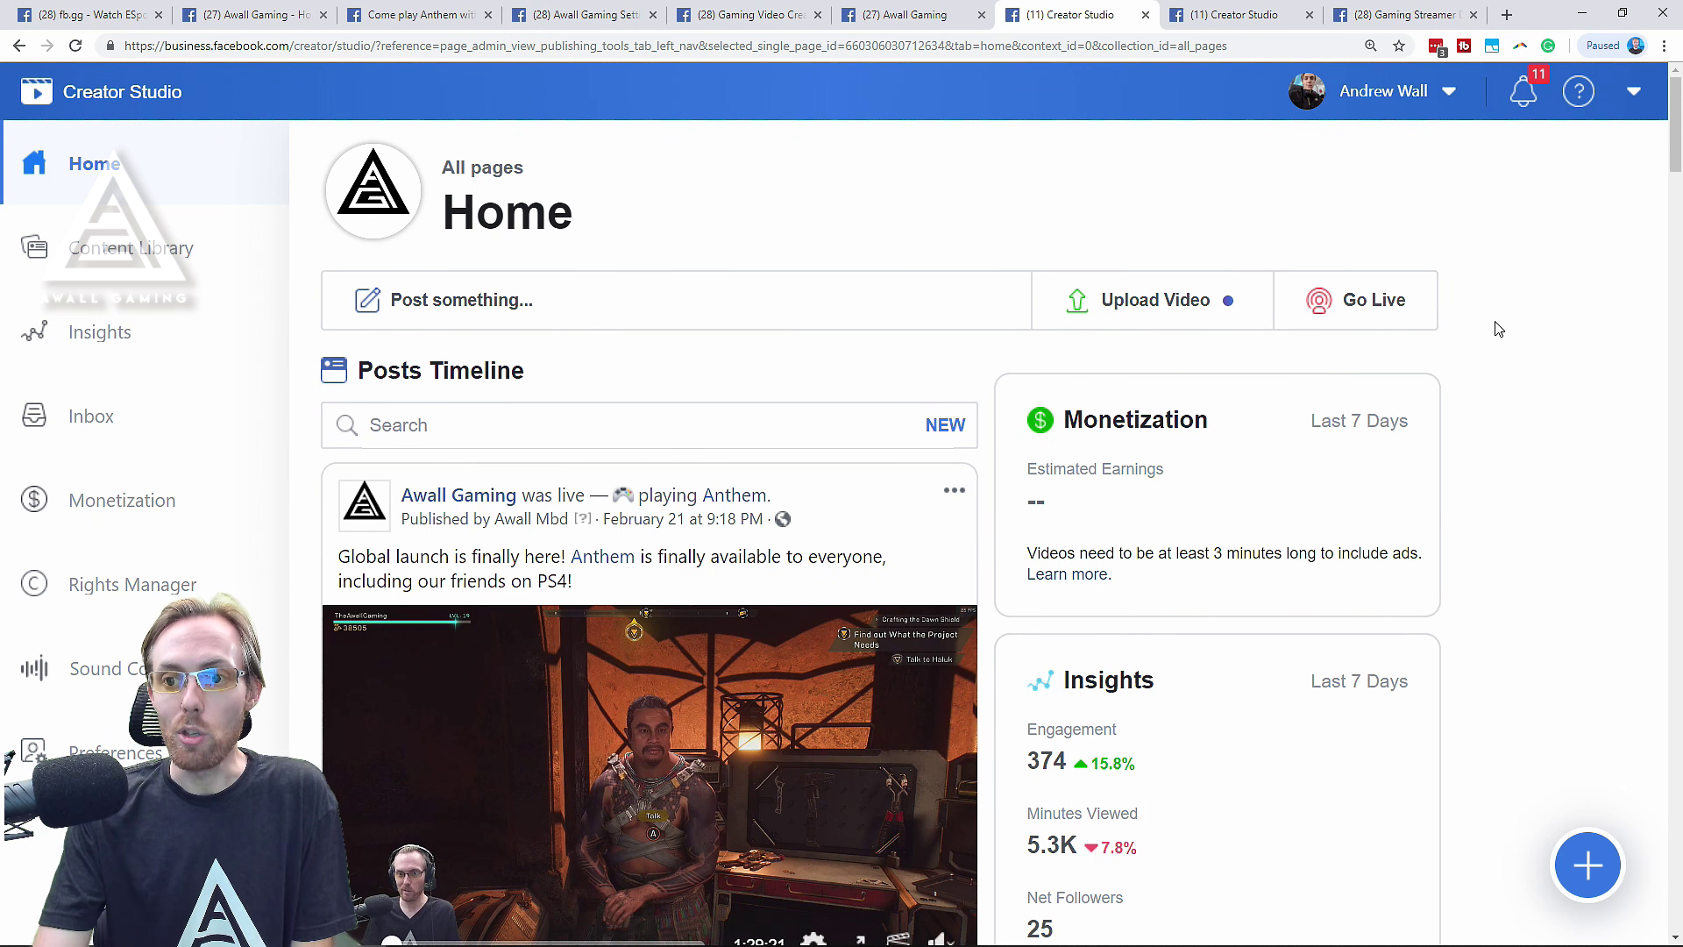
left_click(1588, 879)
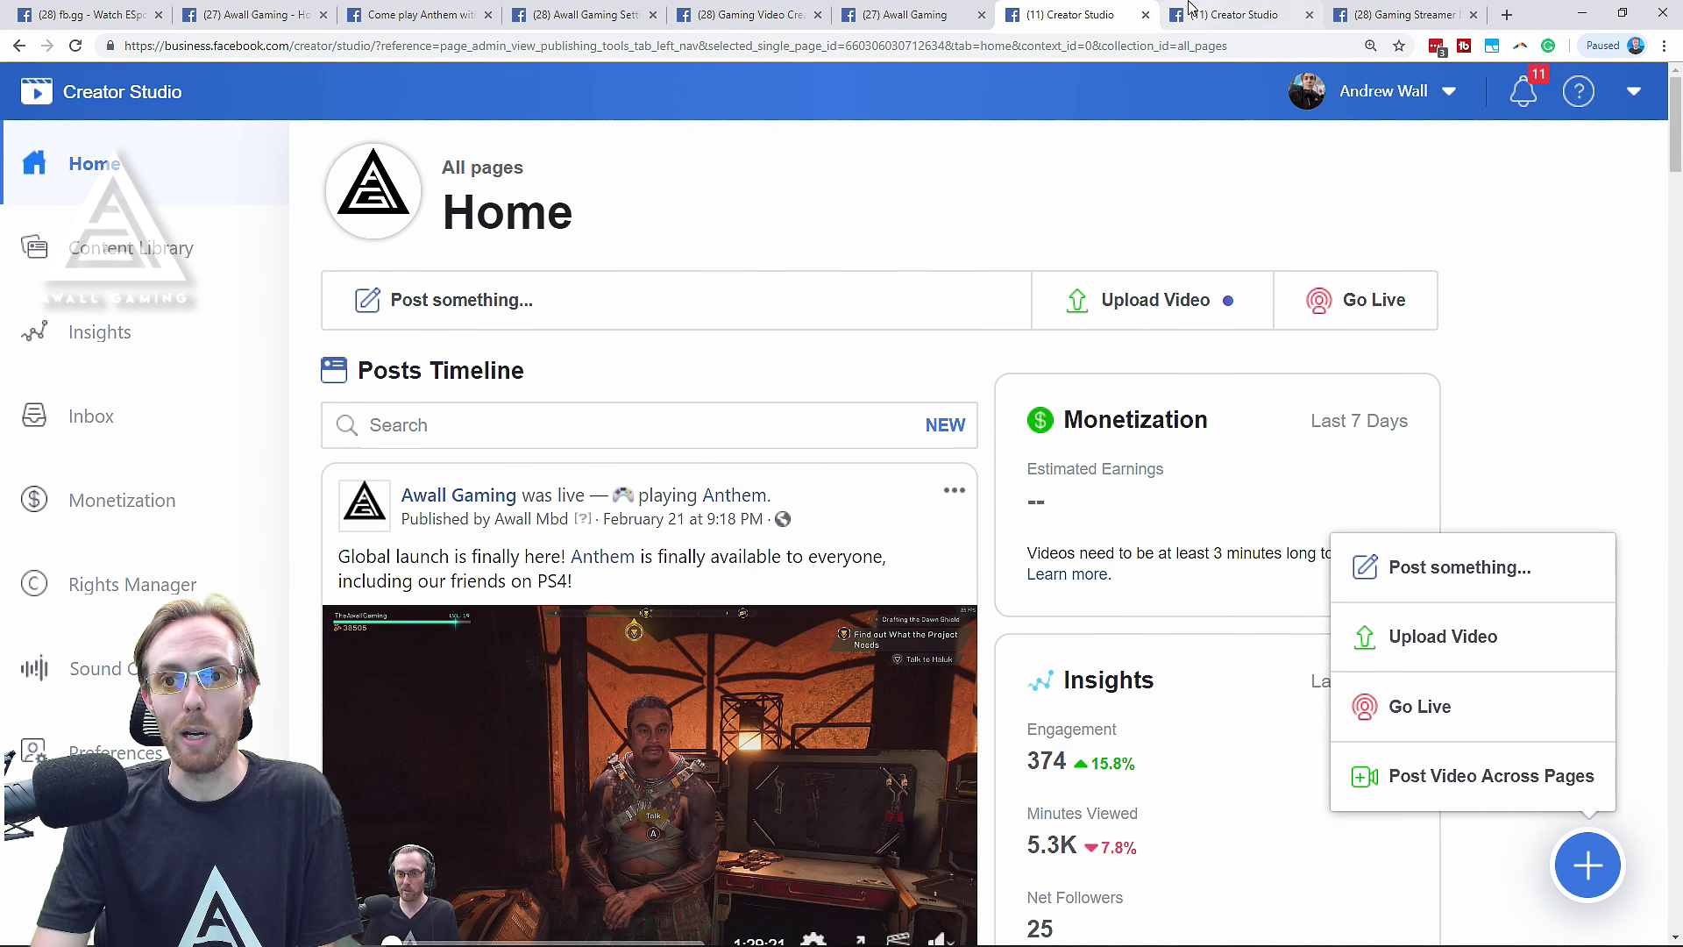
left_click(1221, 17)
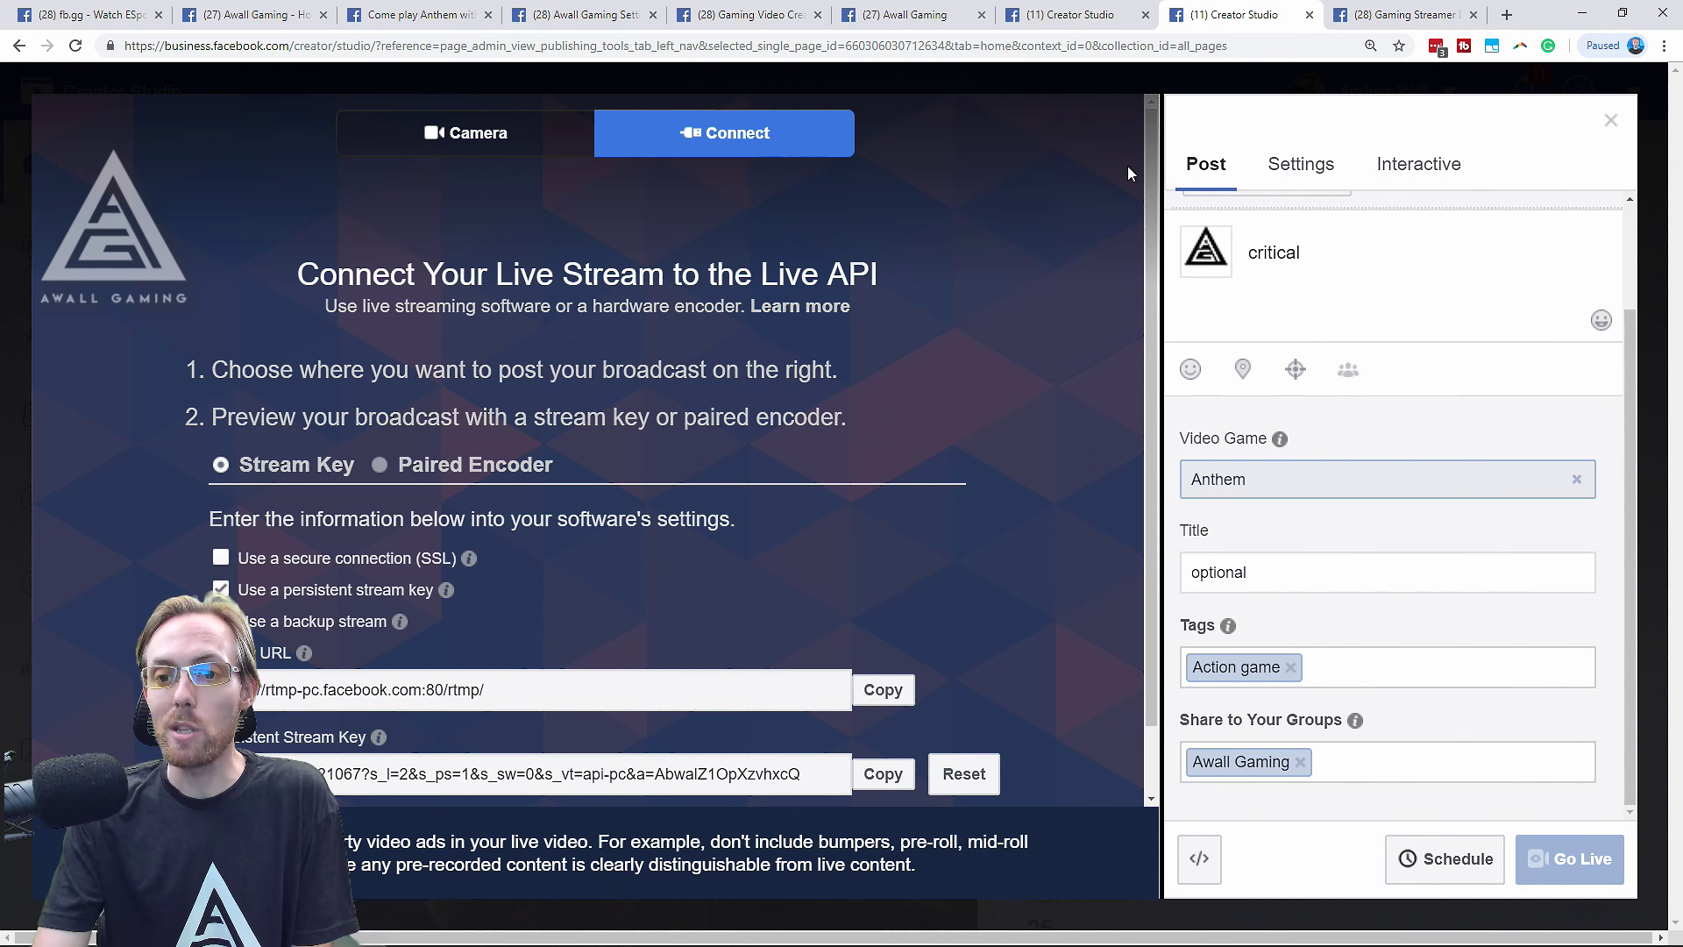
Make the live post's Post-tab description read 'critical'.
scroll(1290, 337, "up", 3)
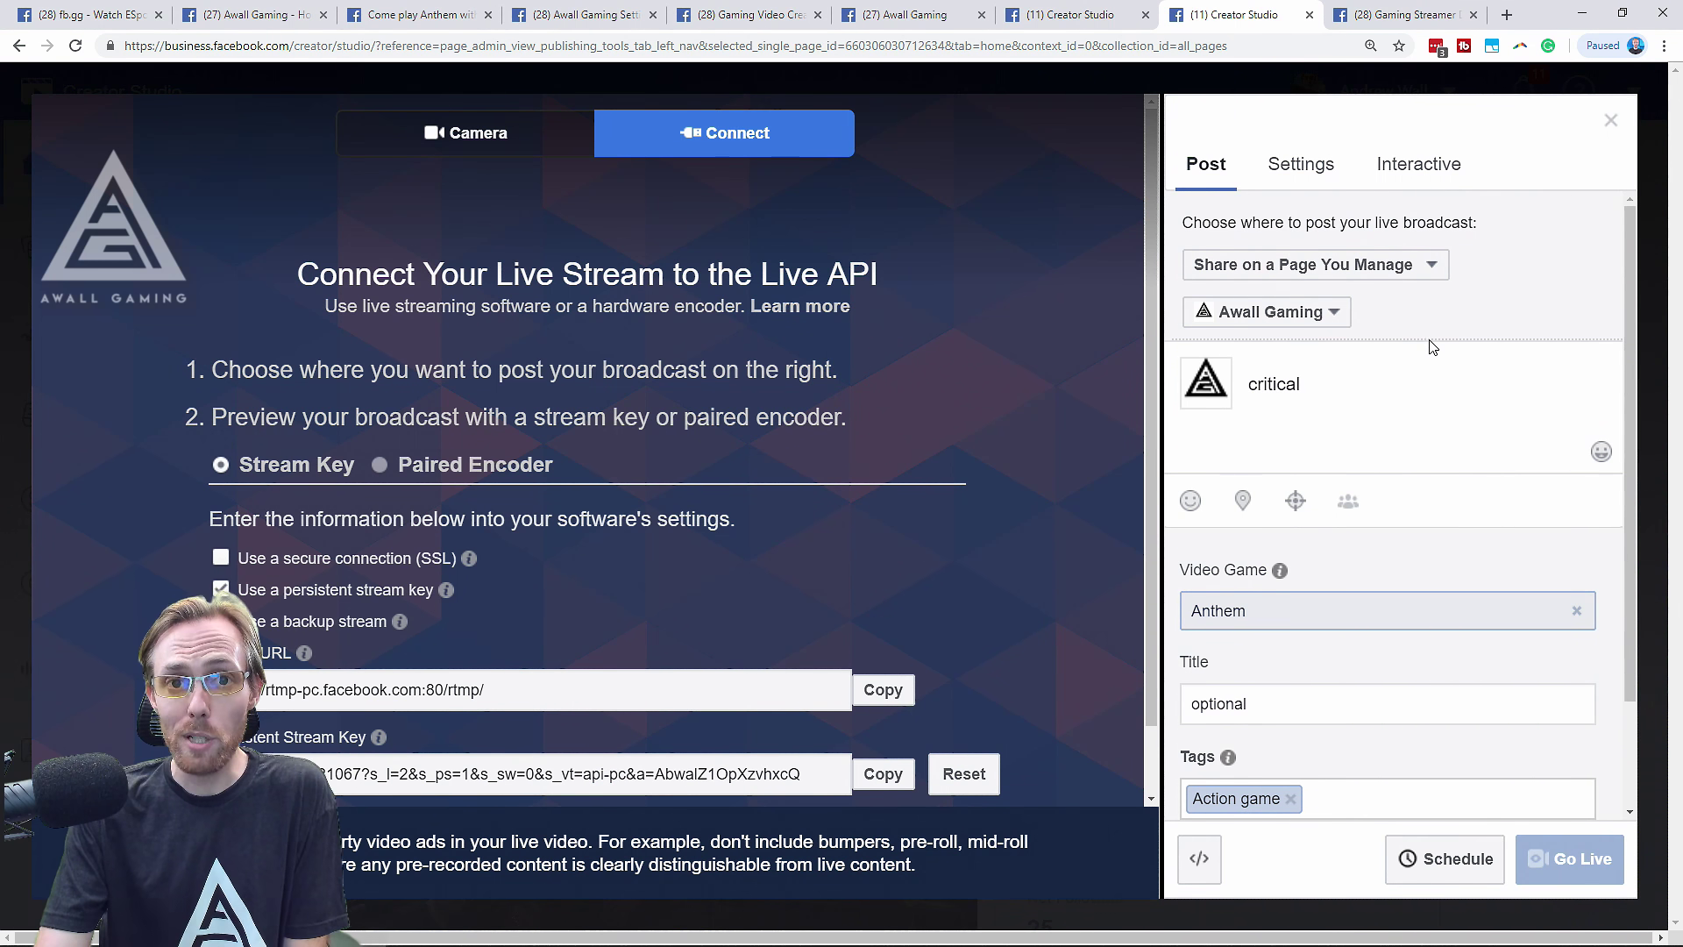
left_click_drag(1288, 390, 1250, 390)
left_click(1319, 384)
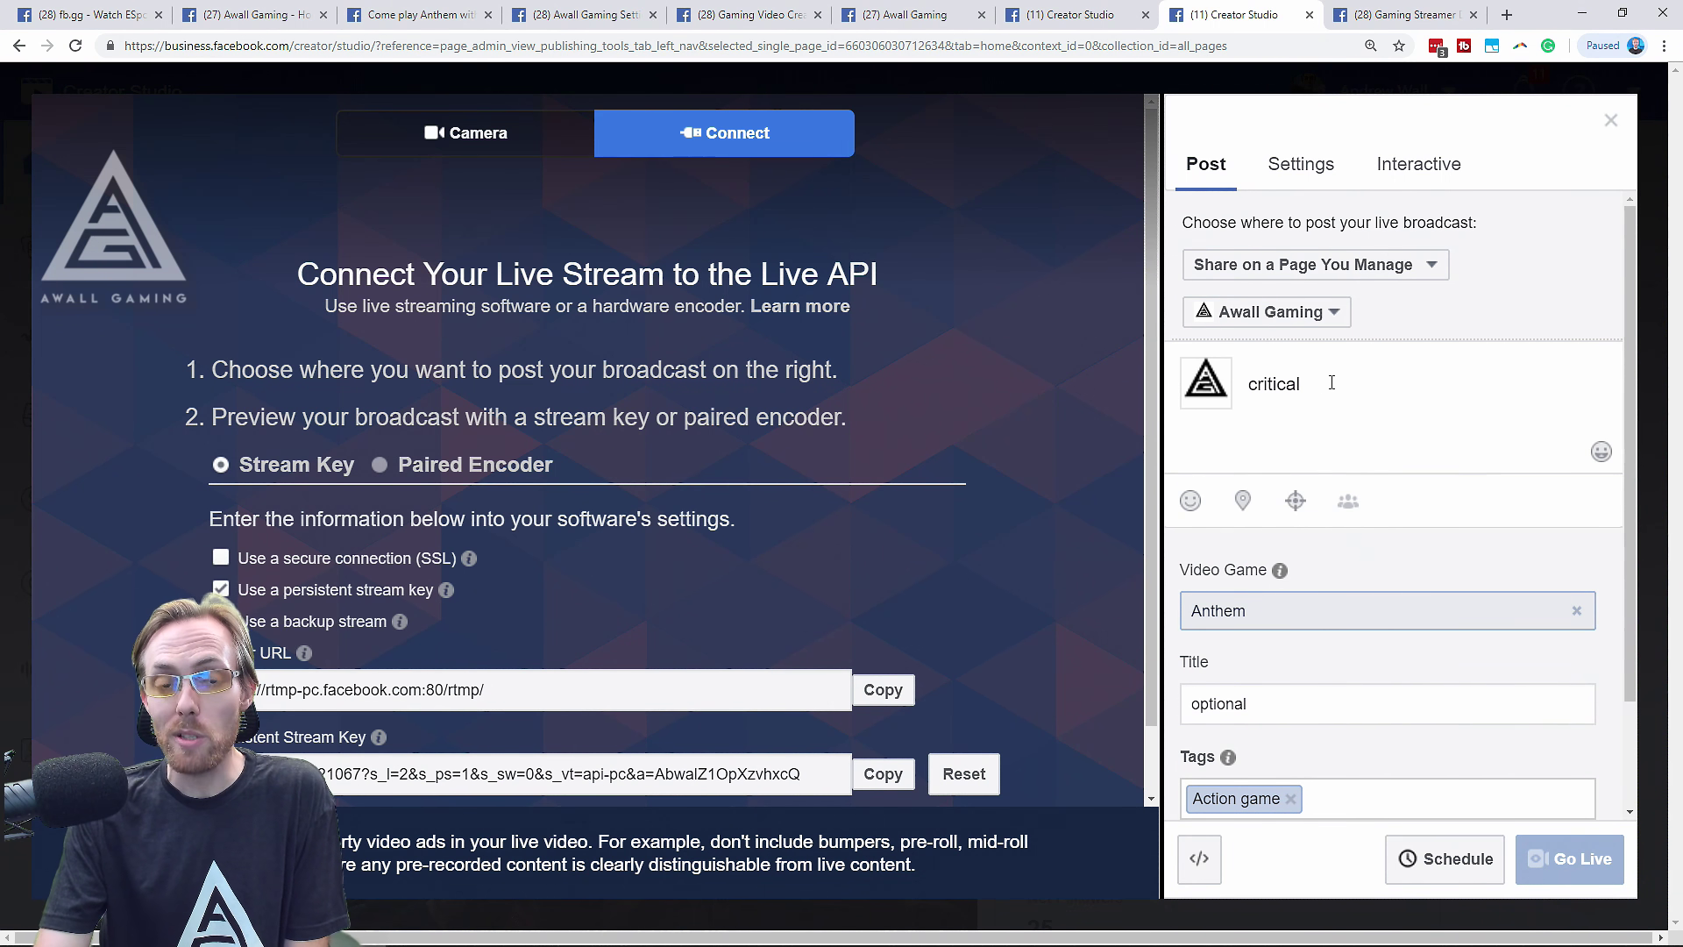
left_click_drag(1332, 383, 1254, 393)
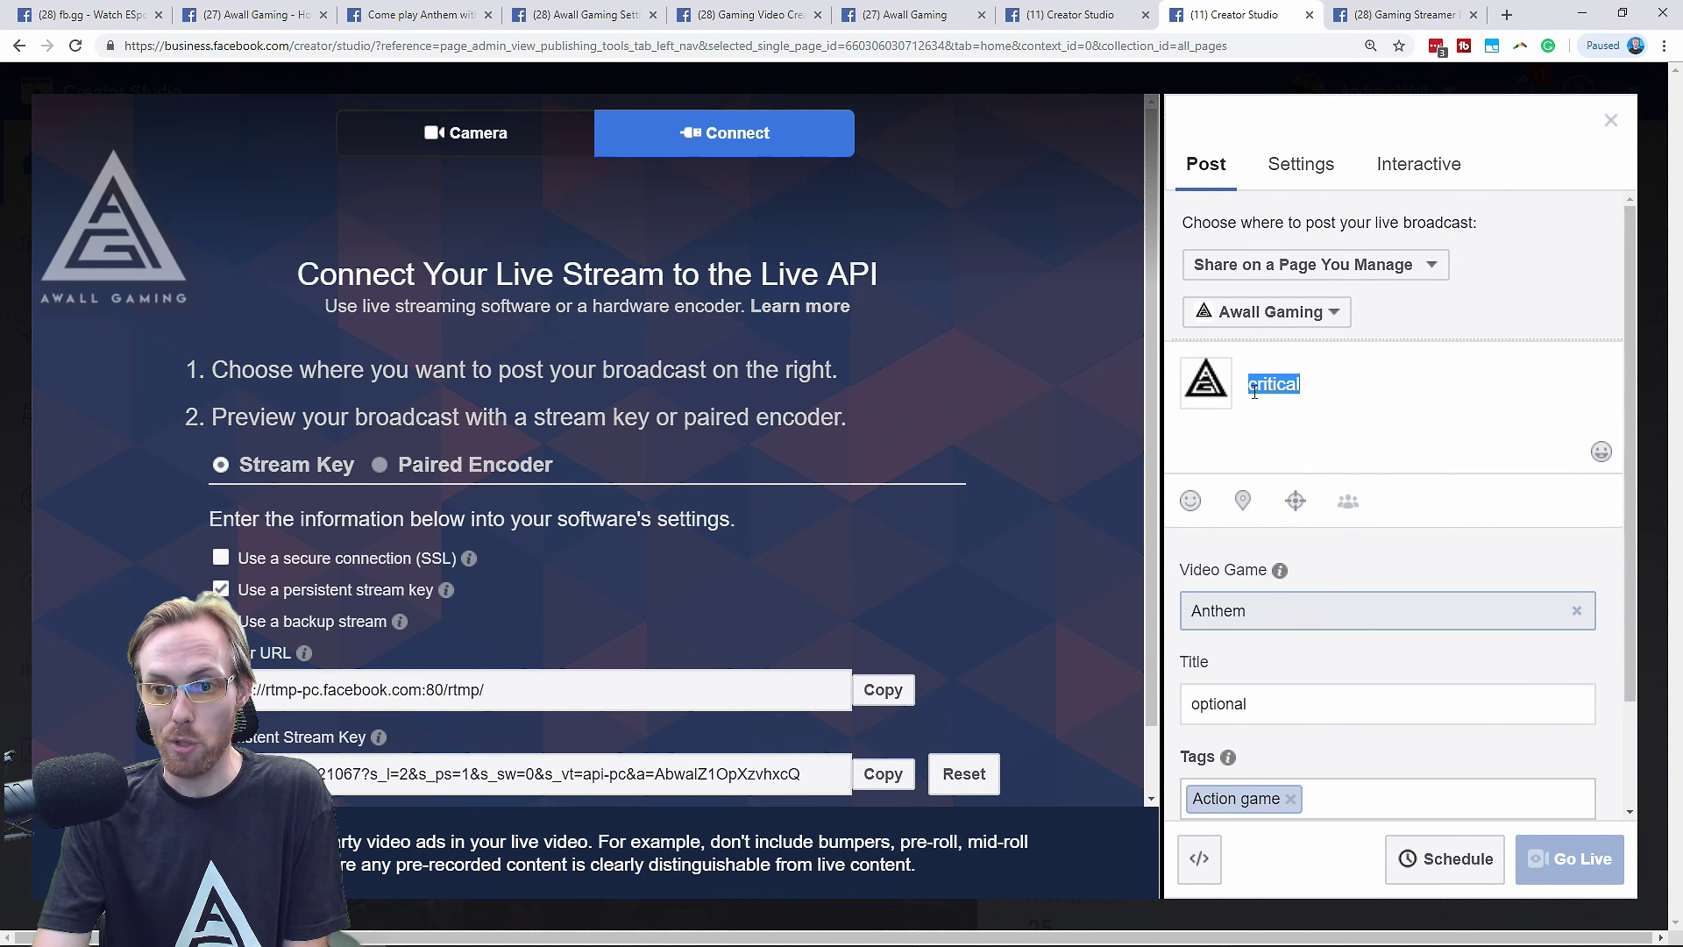
left_click(1322, 385)
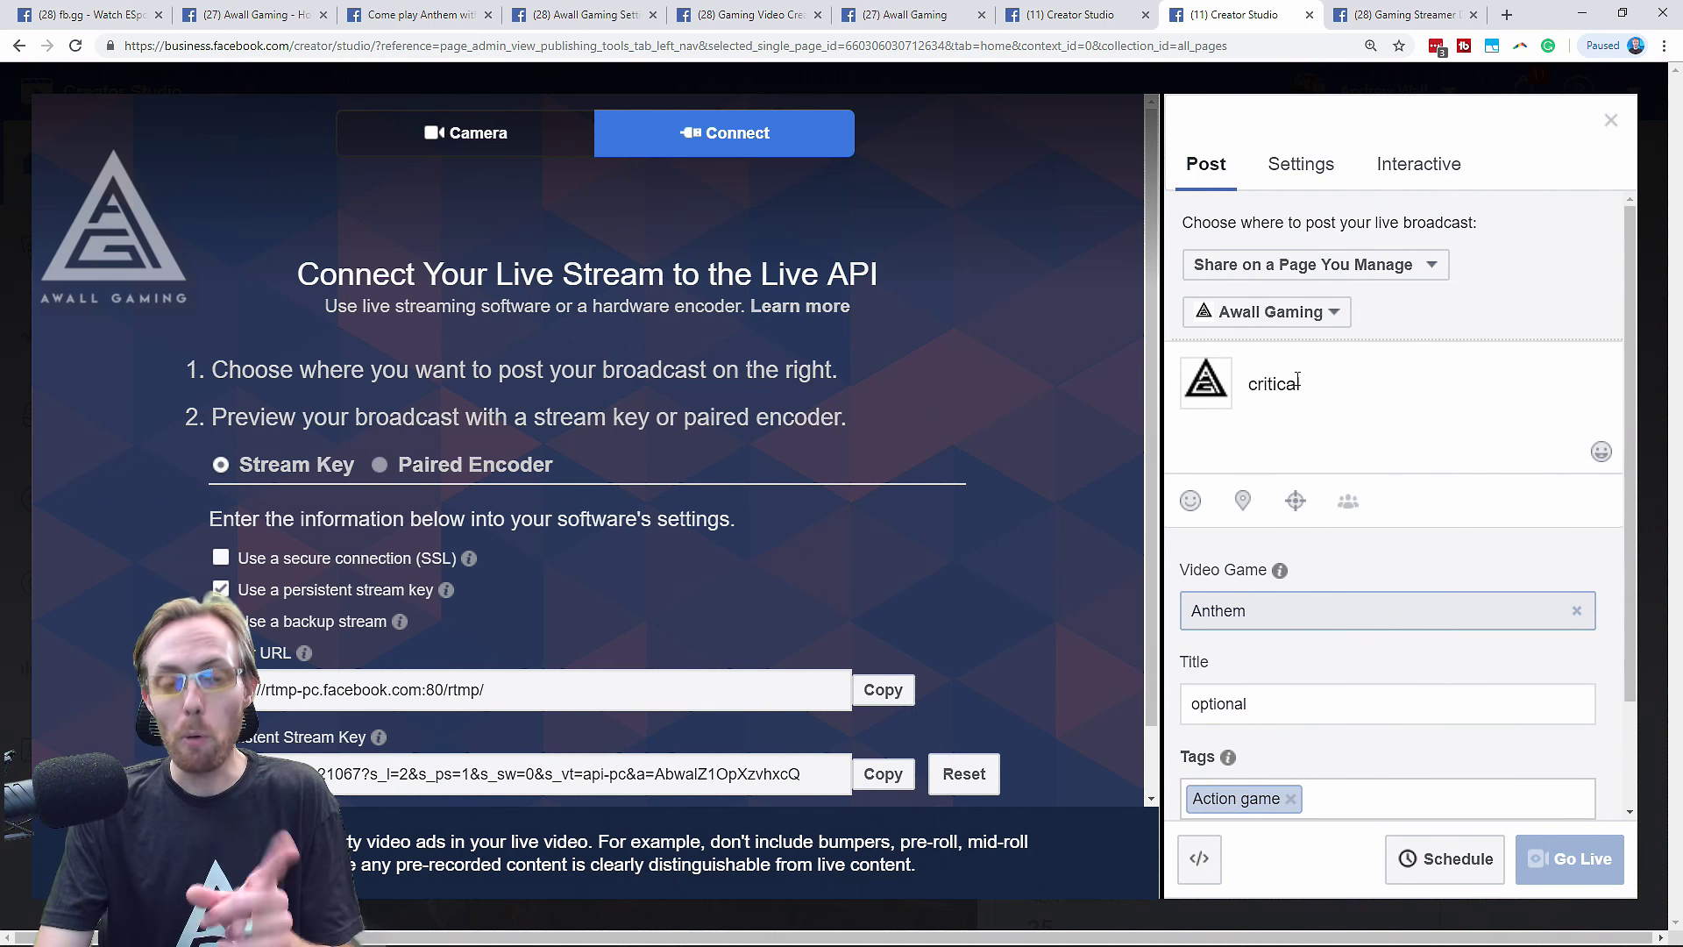
left_click_drag(1273, 384, 1246, 384)
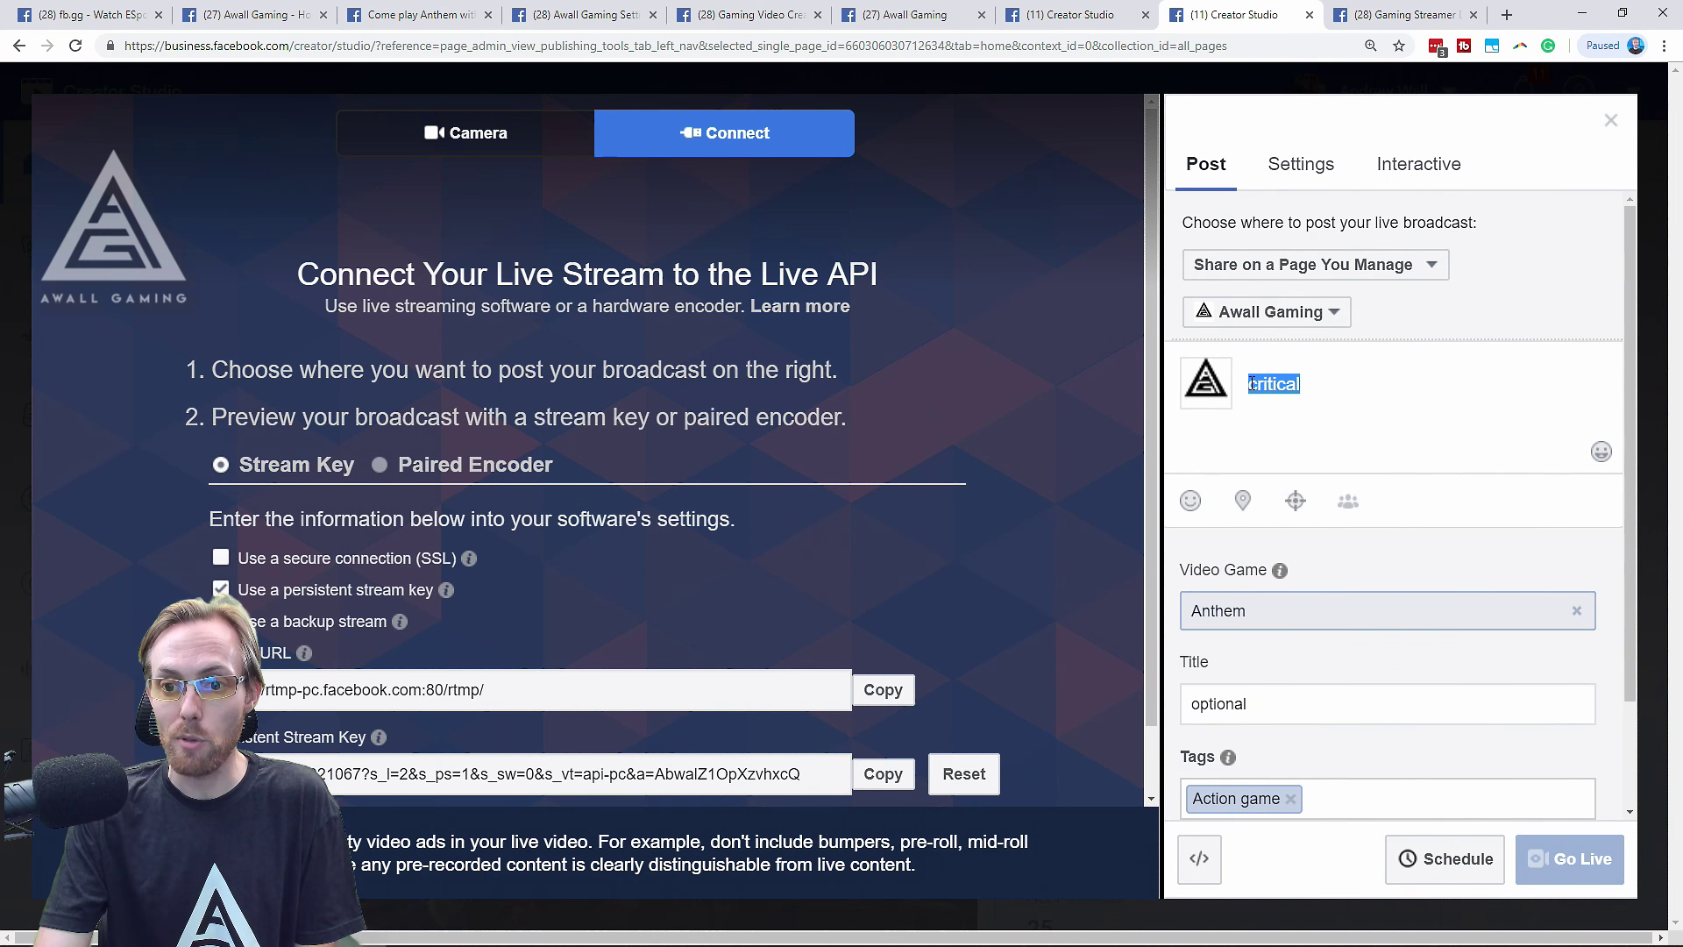
left_click(1317, 386)
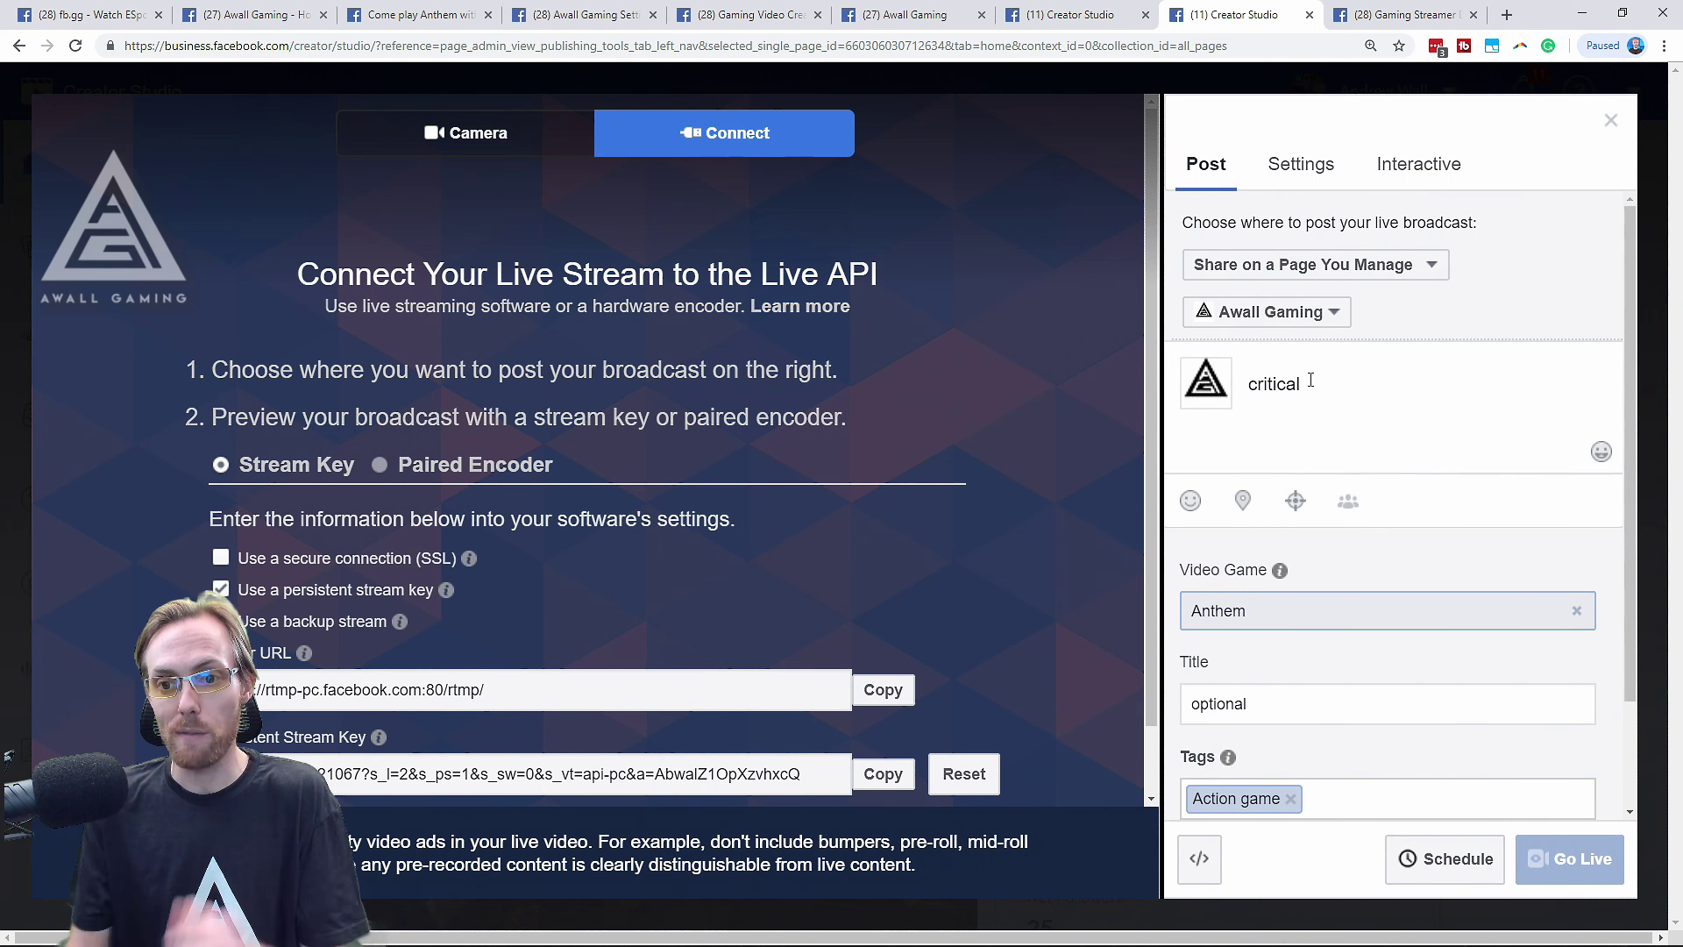
left_click_drag(1310, 379, 1250, 384)
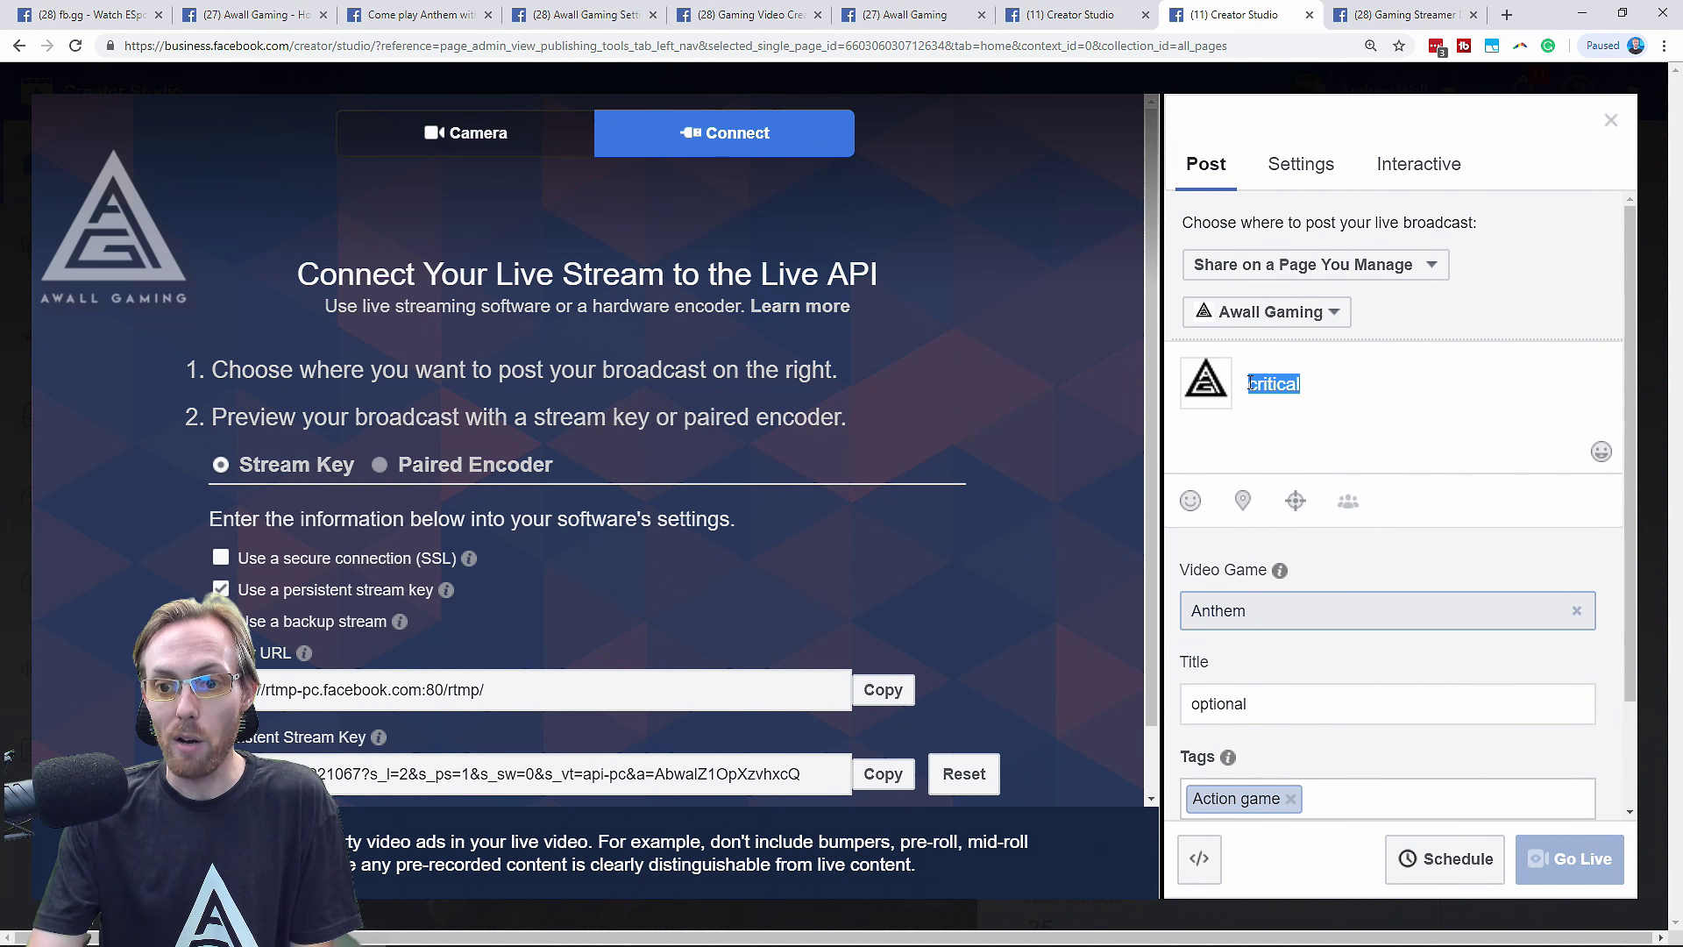
left_click(1305, 387)
Replace Anthem with PUBG Mobile as the broadcast's video game.
scroll(1359, 511, "down", 1)
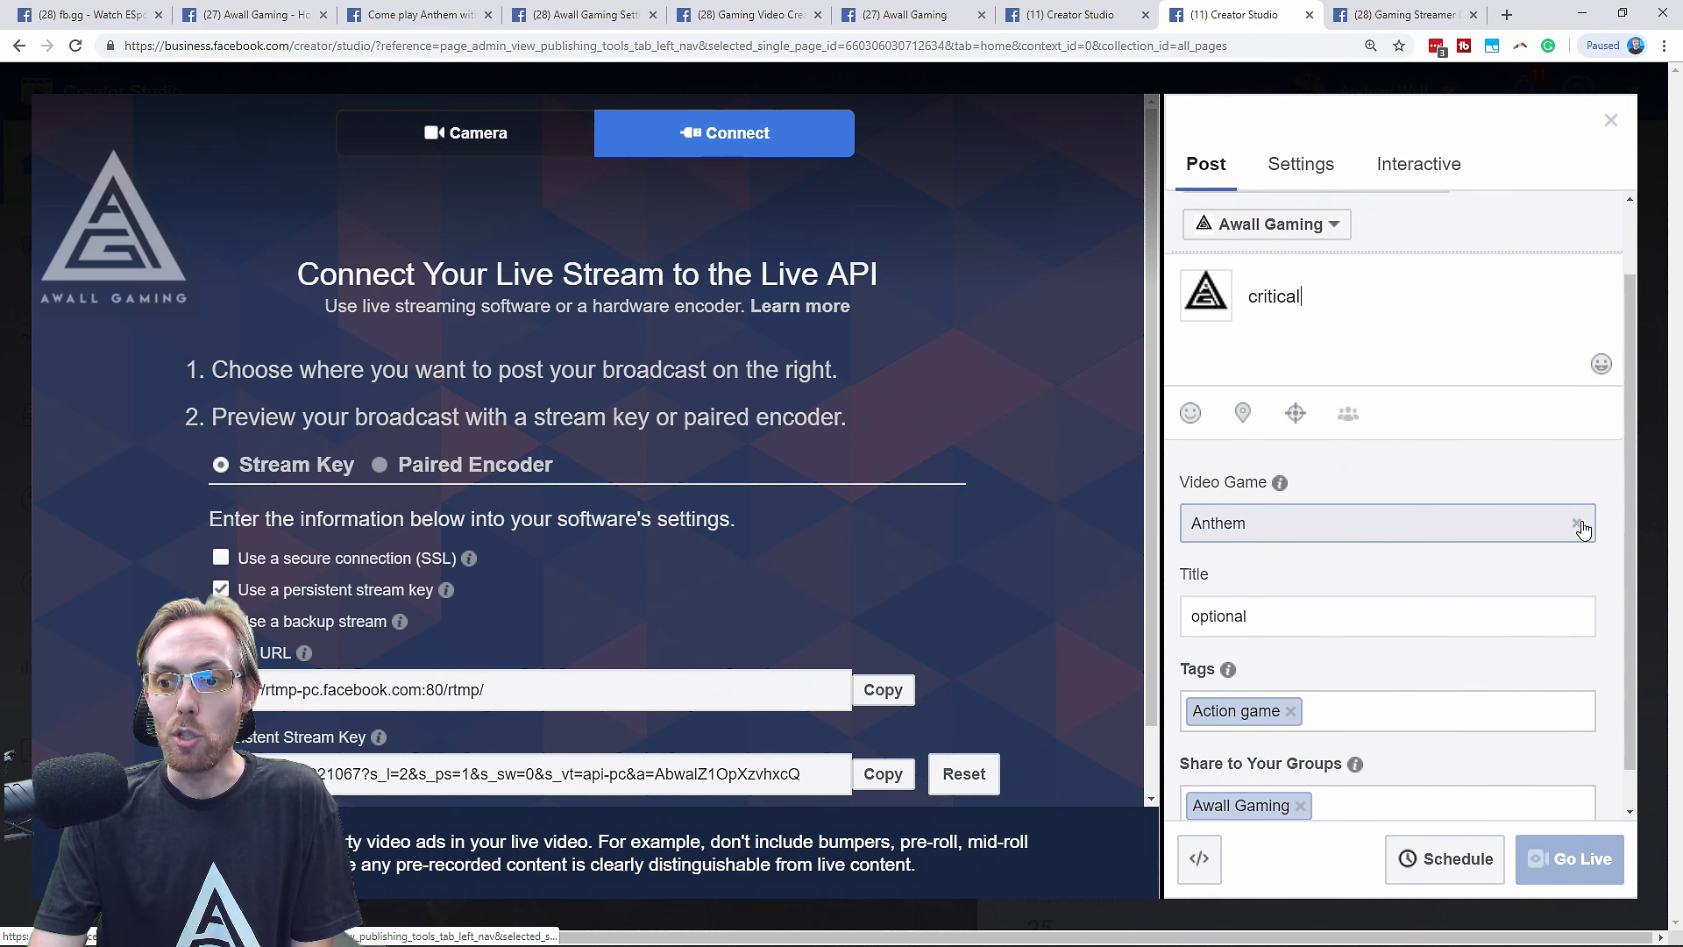
left_click(1575, 526)
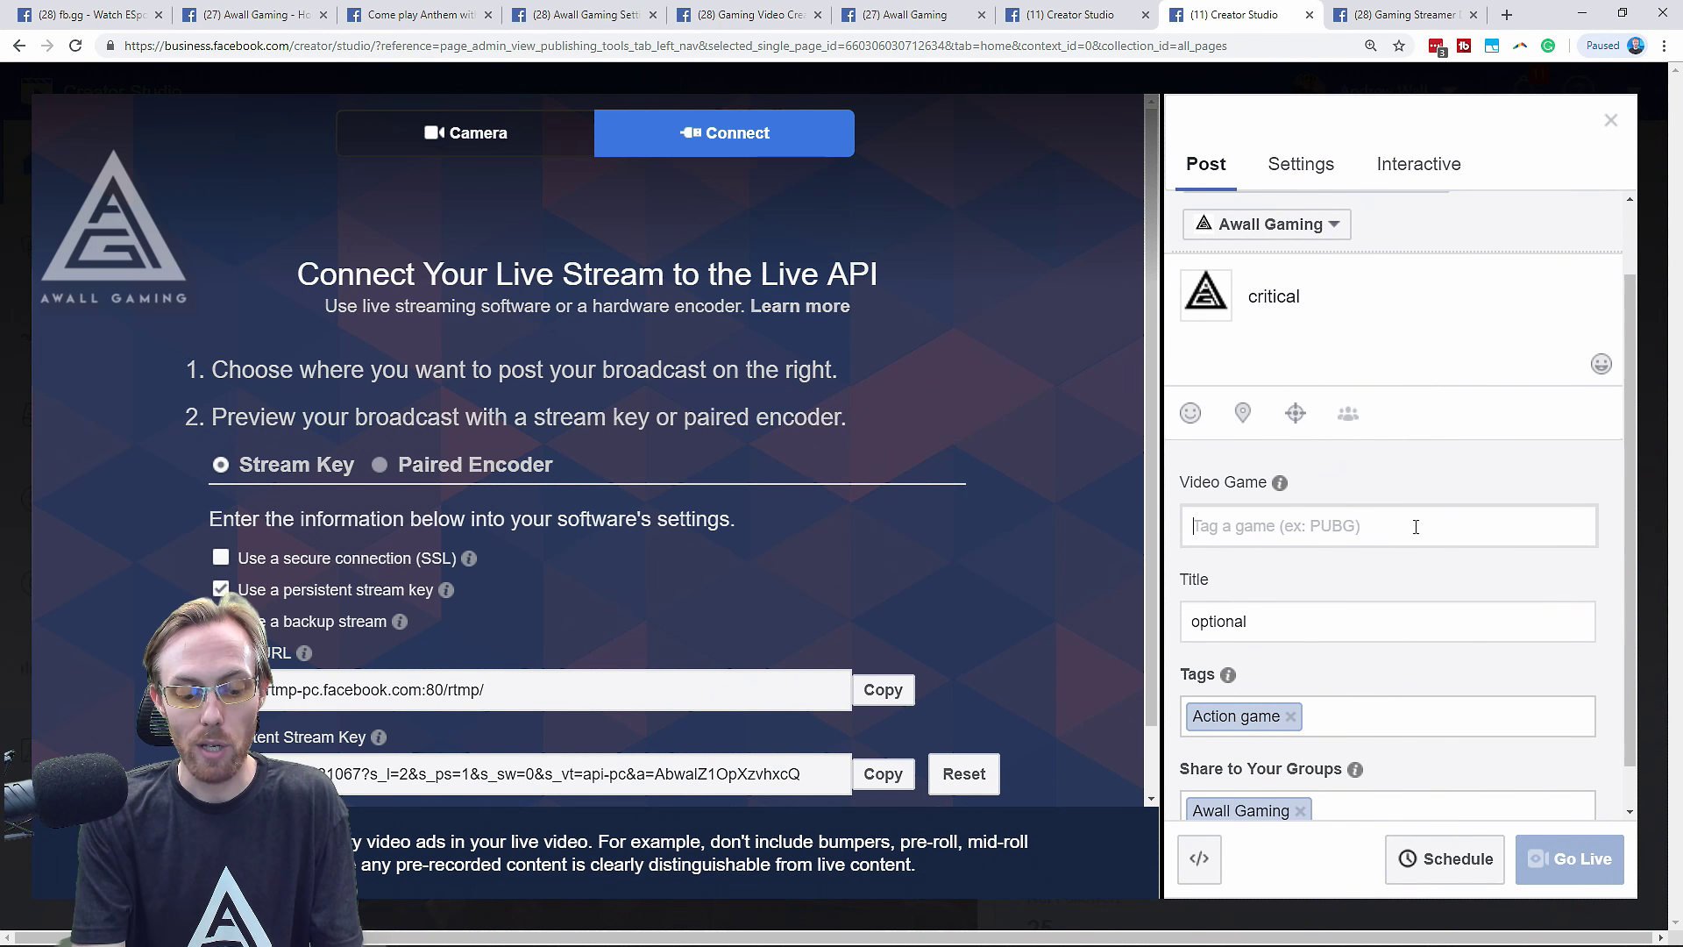
type("pubg")
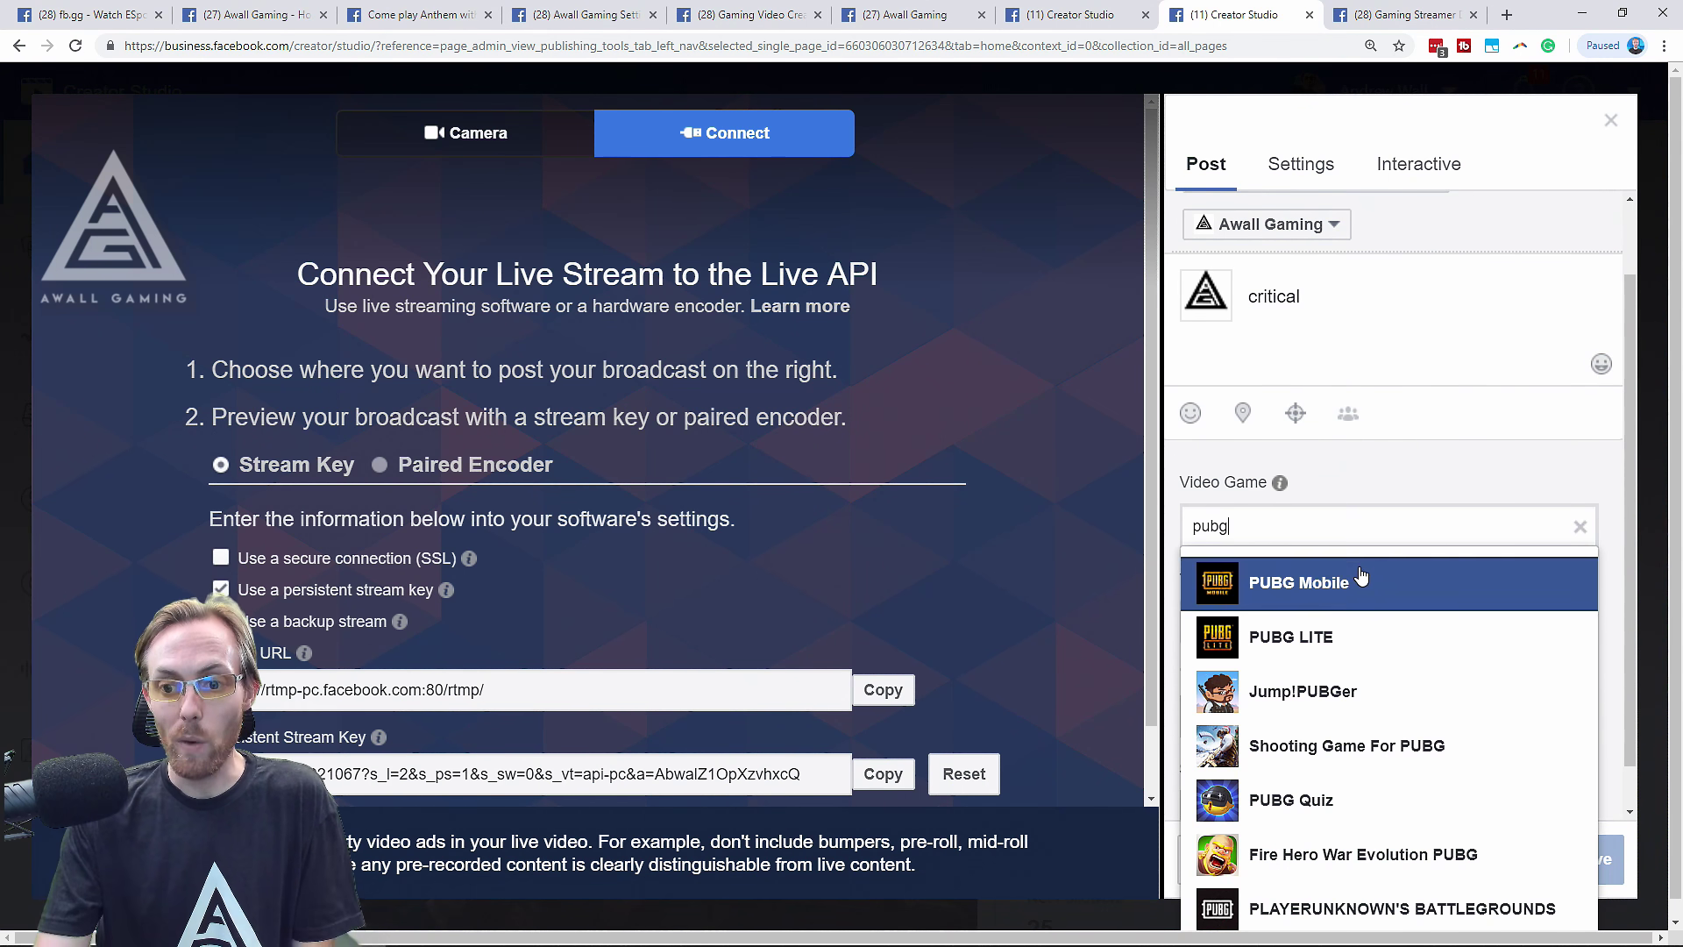
left_click(1356, 580)
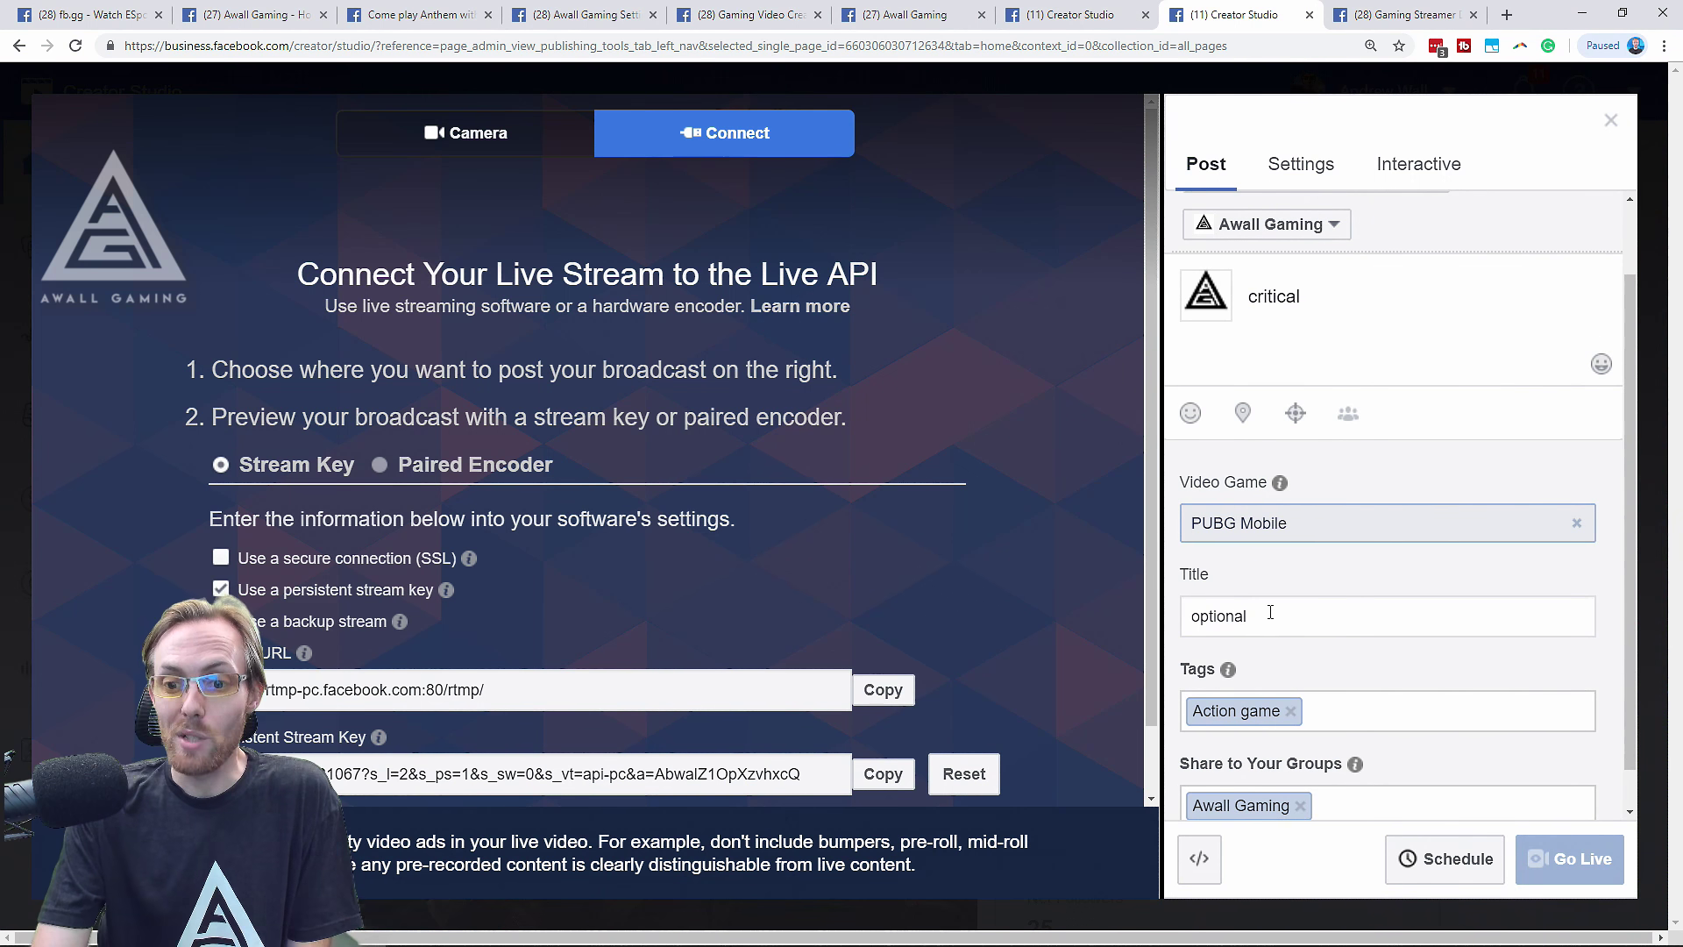
Check the 'optional' title and the post's sharing settings further down.
left_click_drag(1271, 613, 1186, 623)
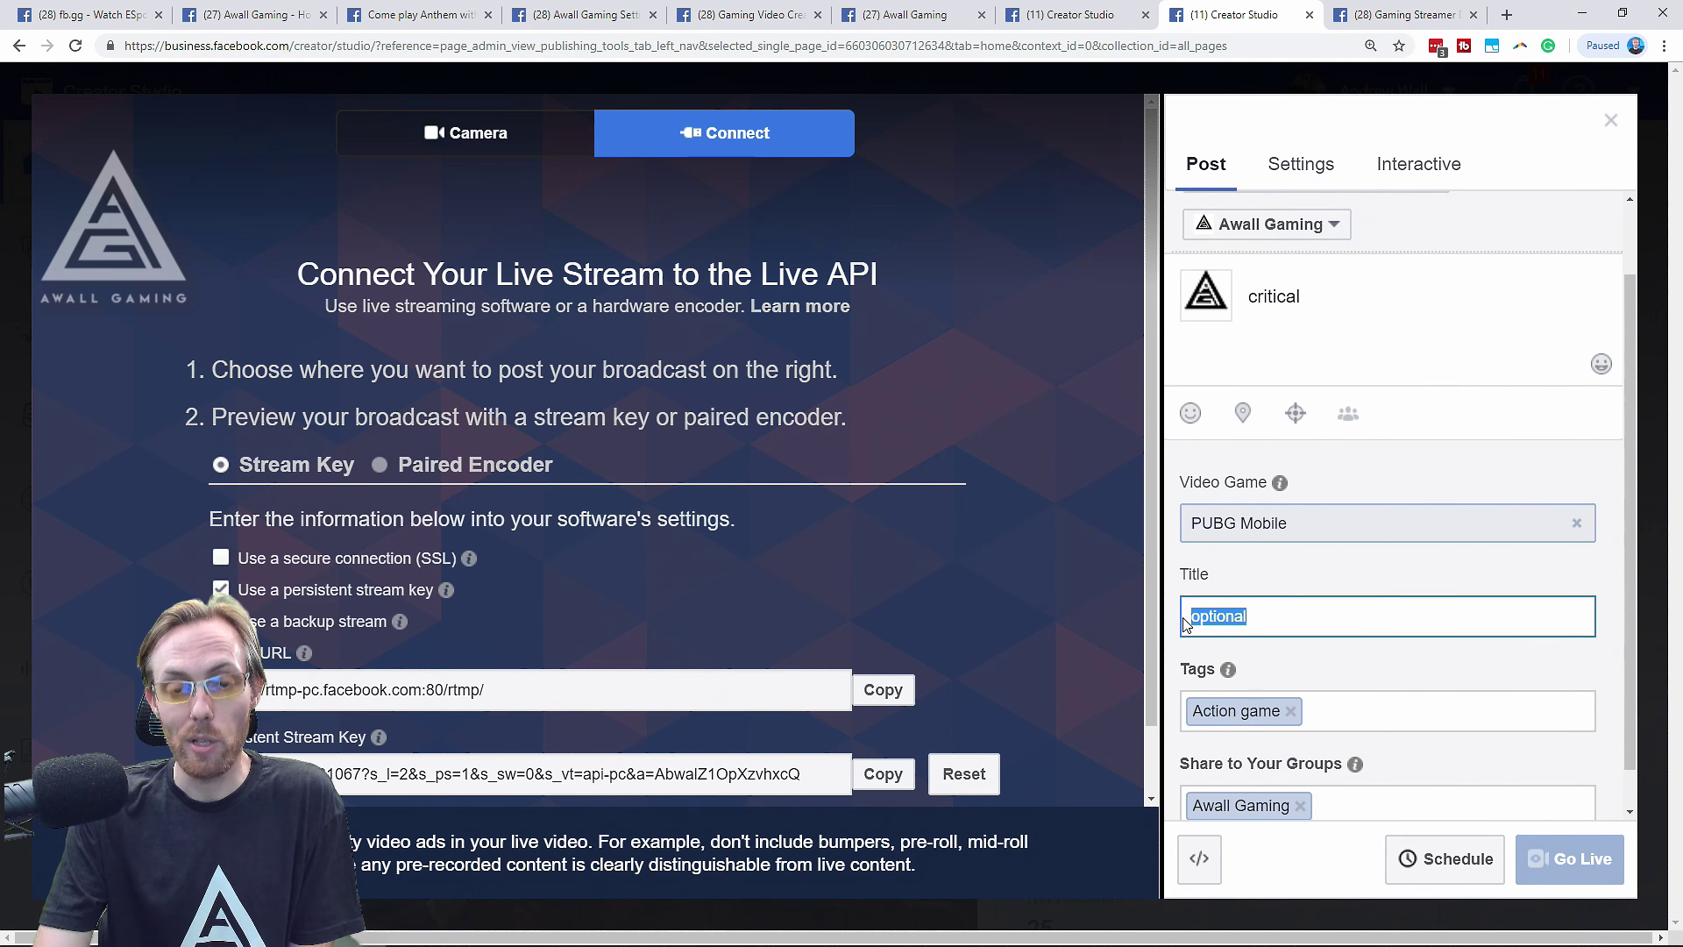
left_click(1314, 611)
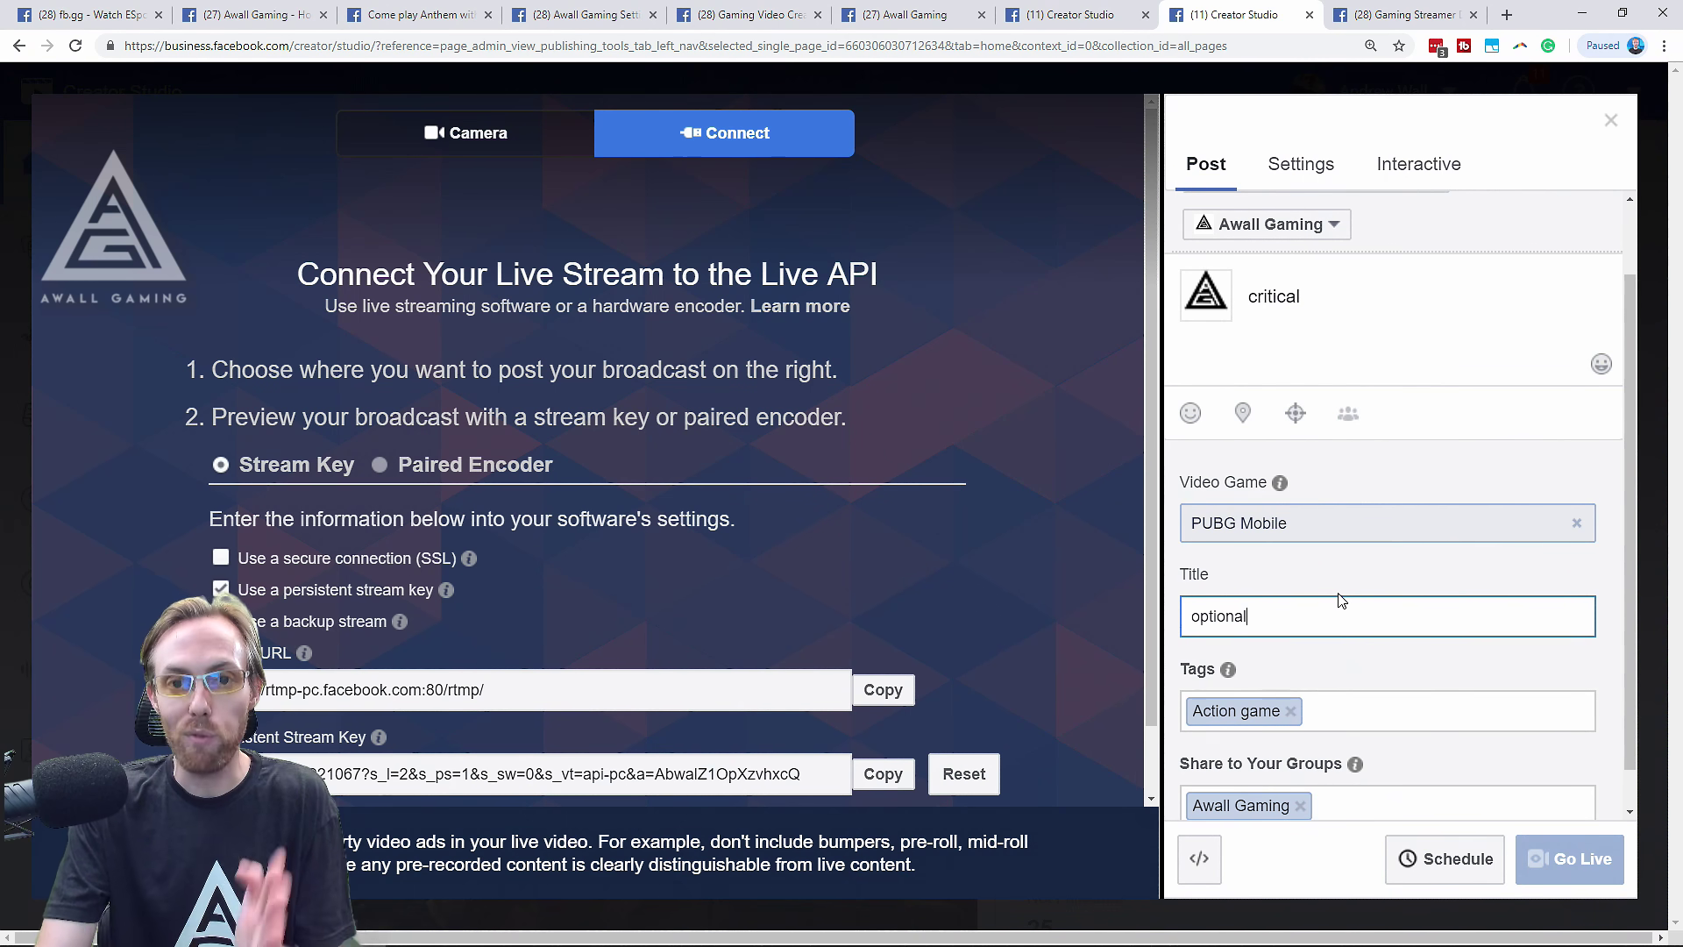
scroll(1326, 604, "down", 1)
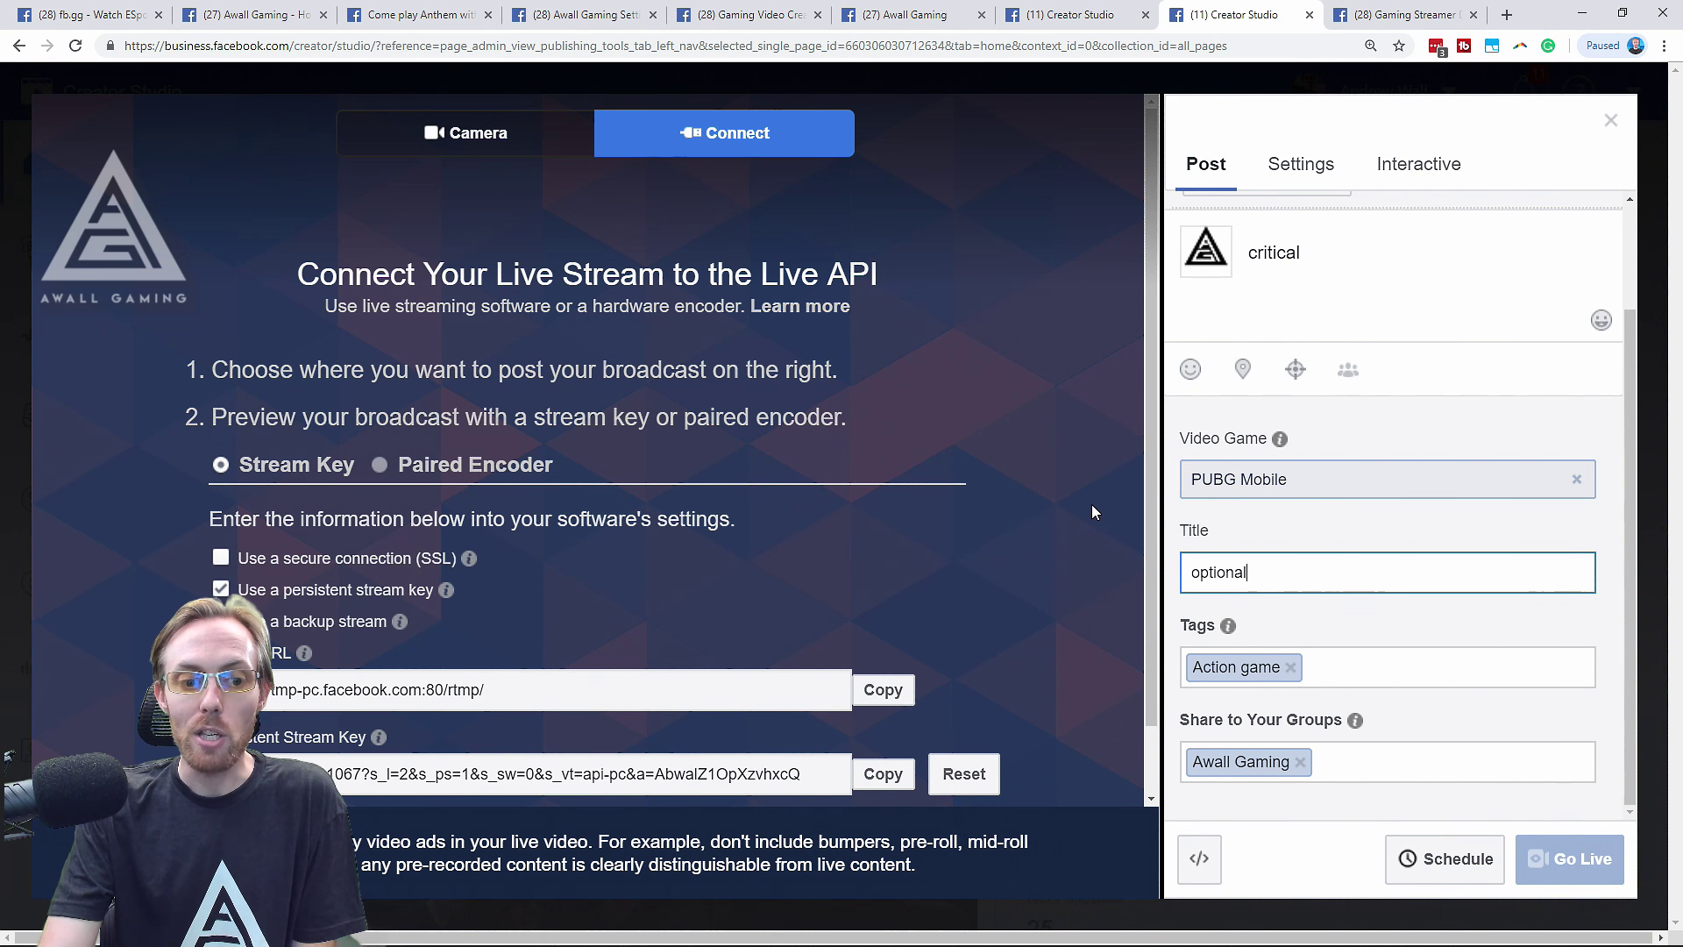
left_click(887, 778)
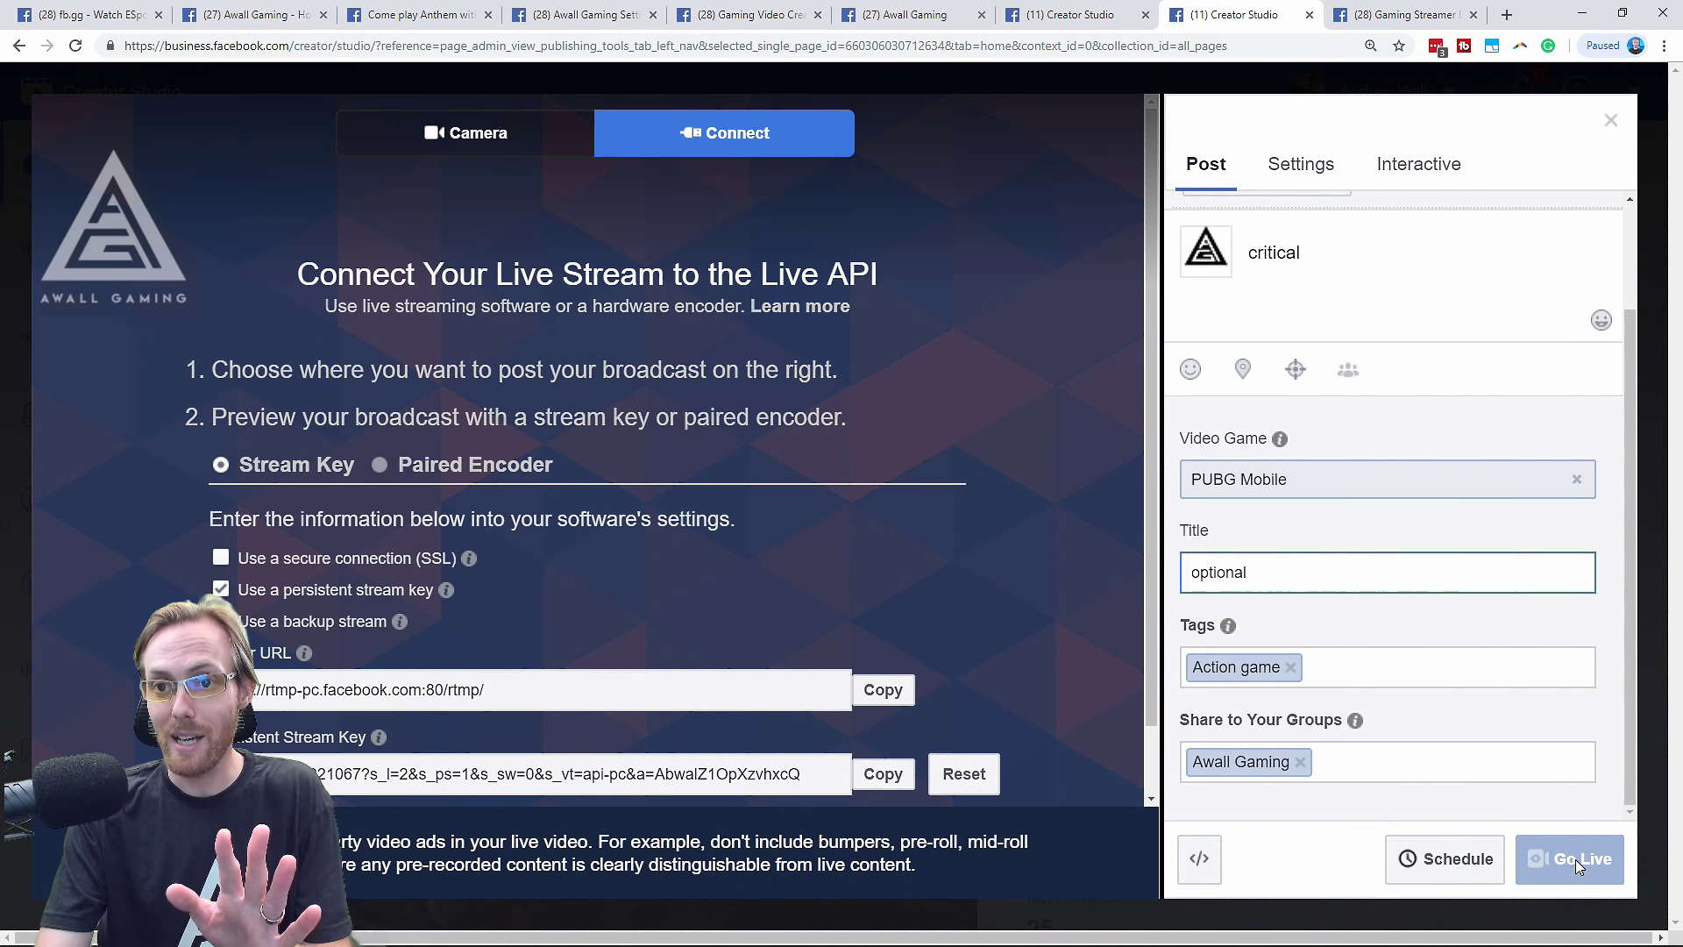
Open the Gaming Streamer Dashboard and browse its latest stream, comments, chaining and Stars panels.
left_click(1406, 16)
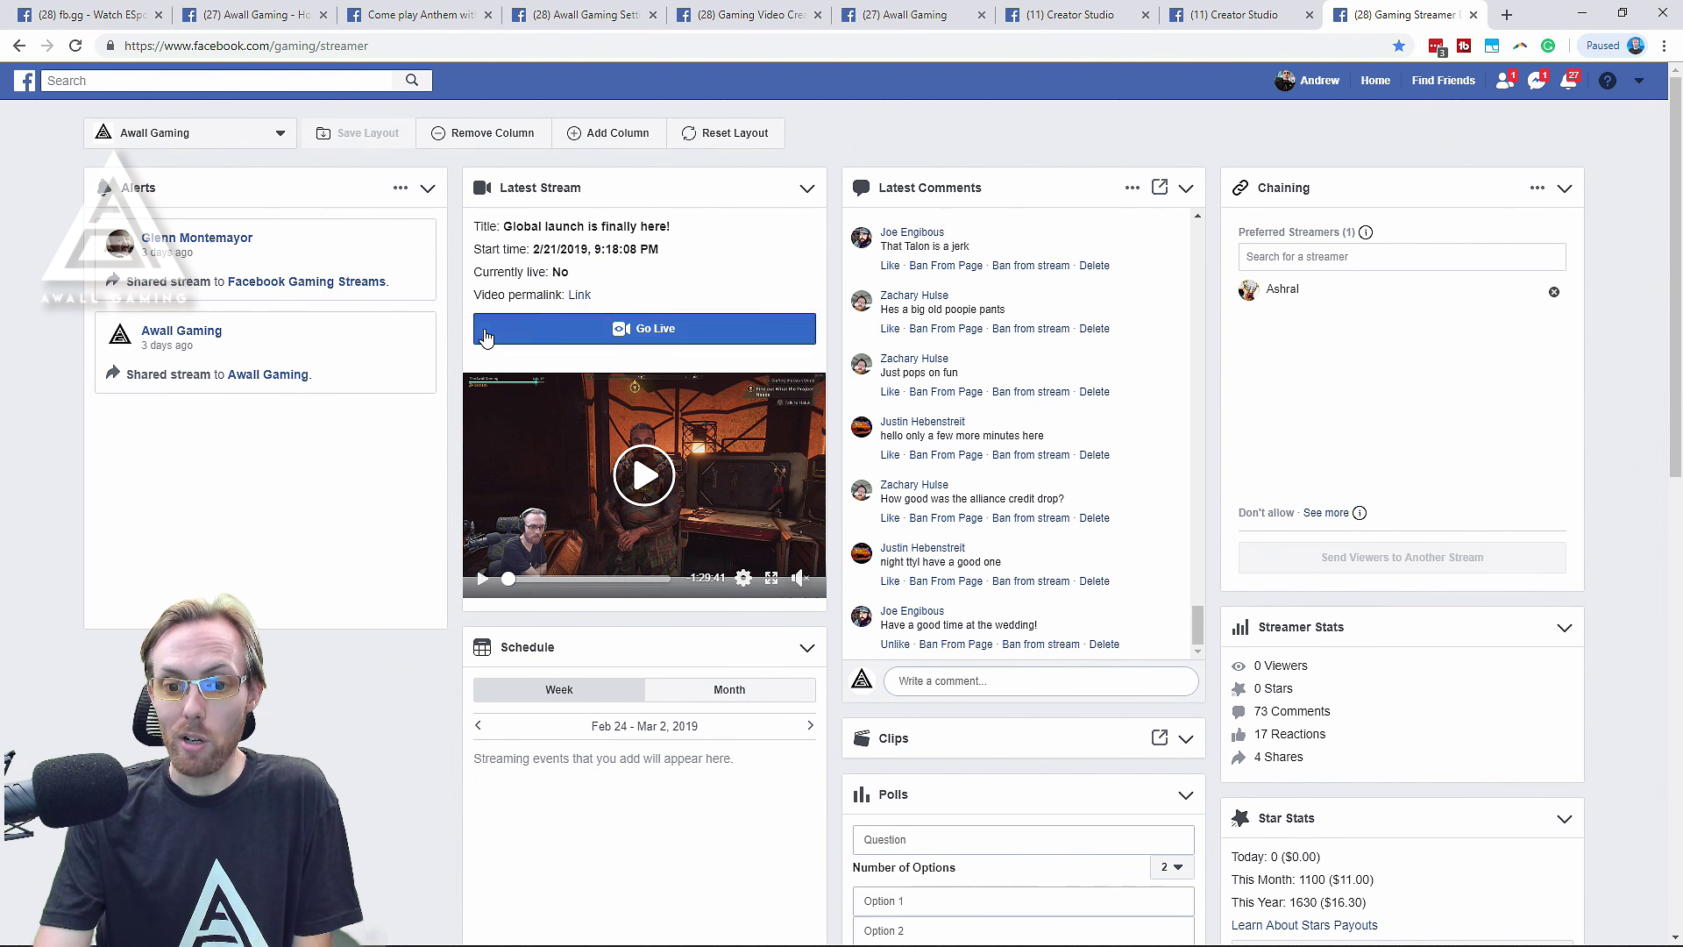
scroll(1294, 747, "down", 3)
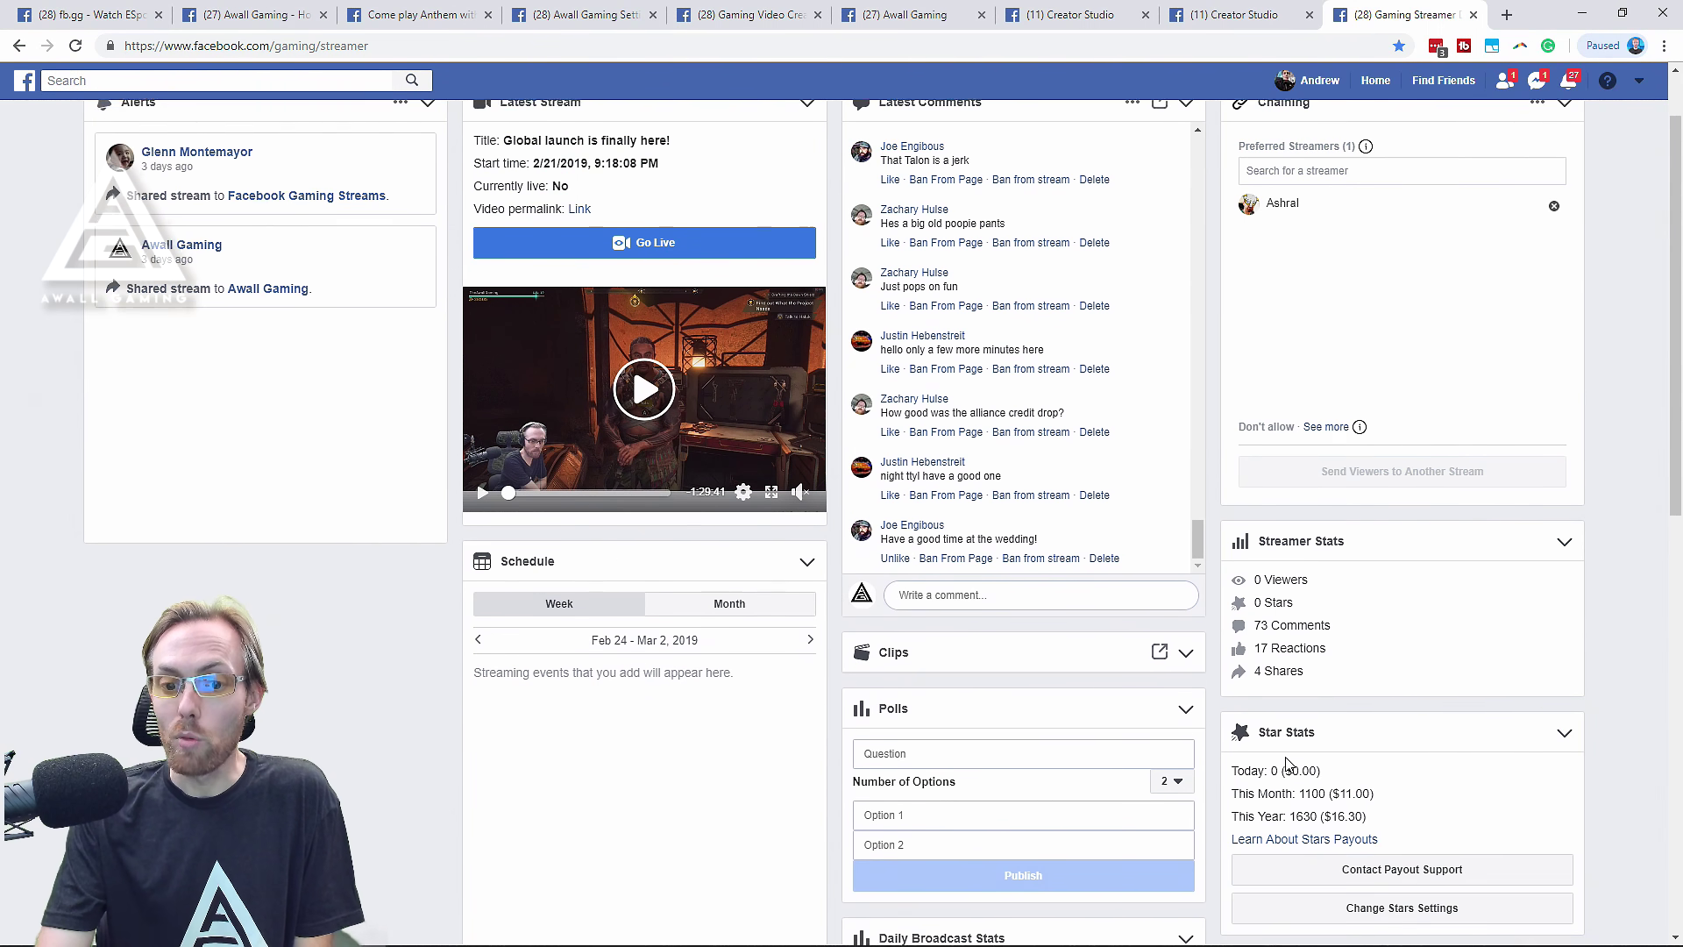
scroll(1294, 747, "down", 1)
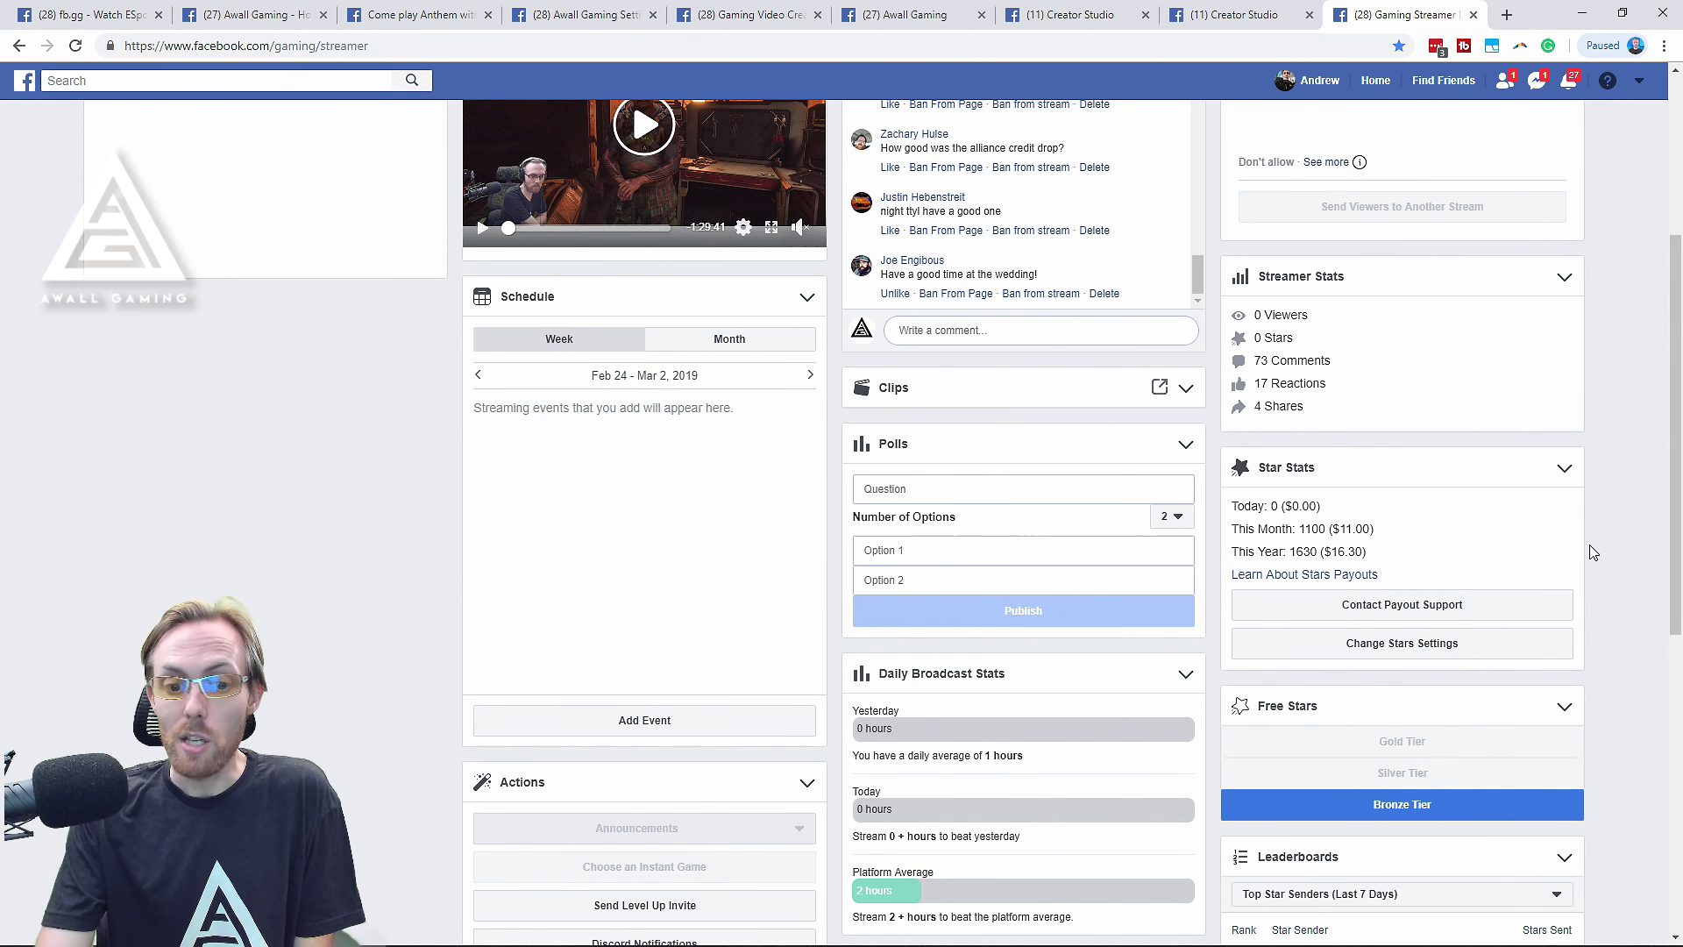
scroll(1594, 551, "down", 3)
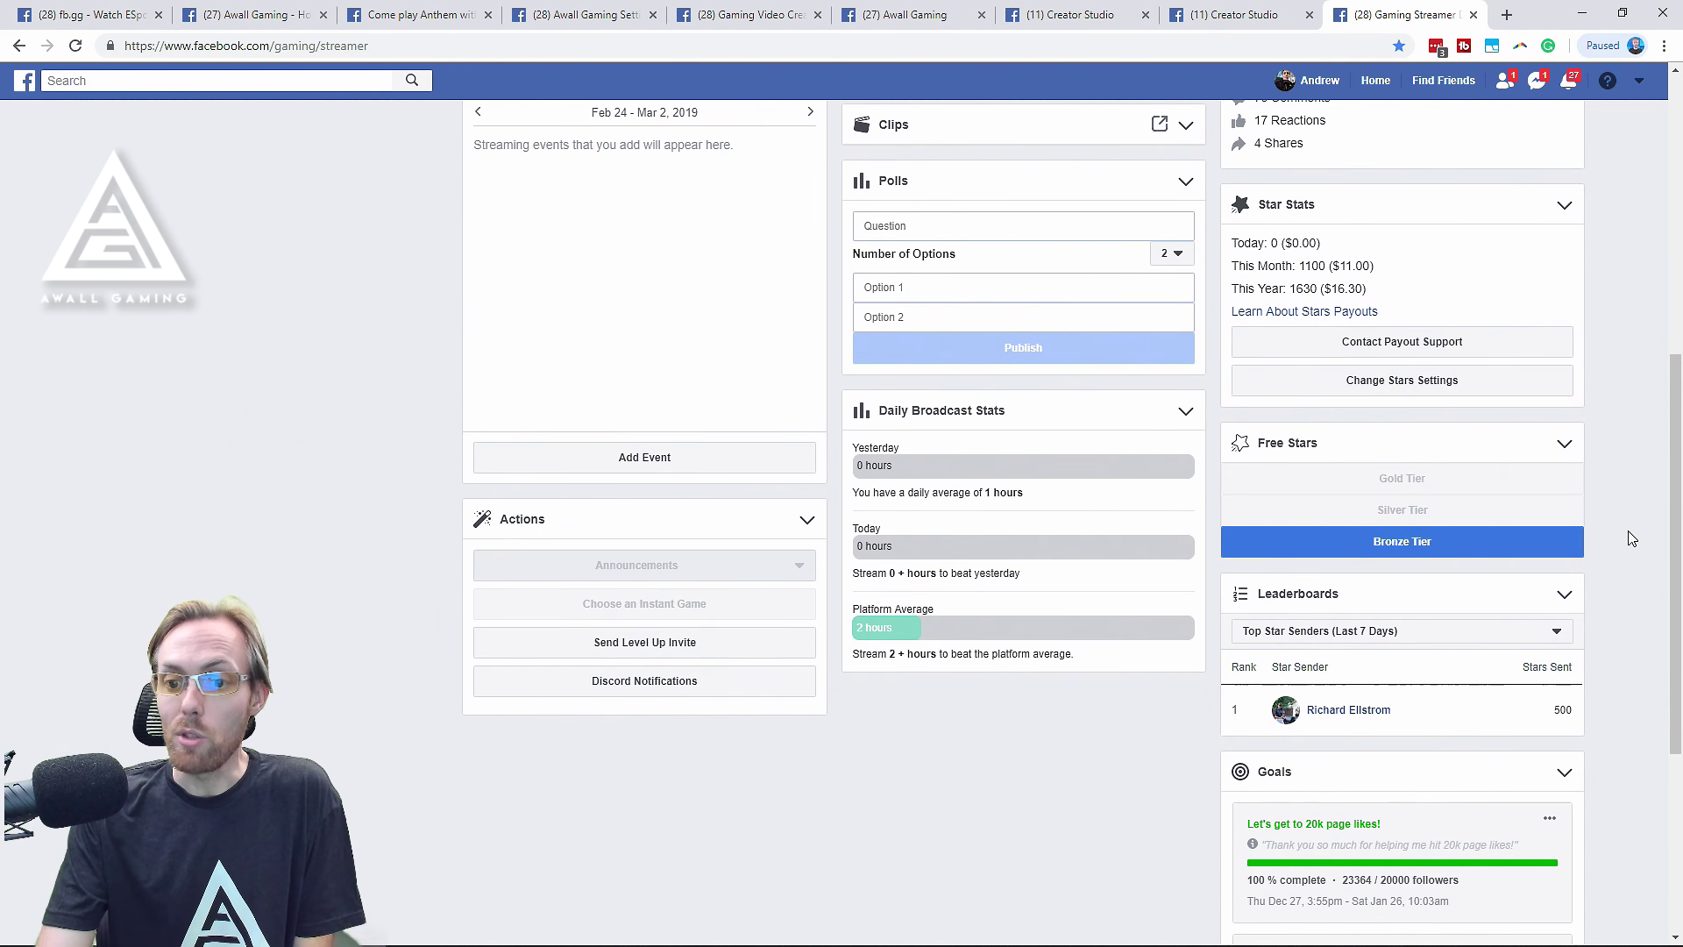
scroll(1583, 649, "up", 6)
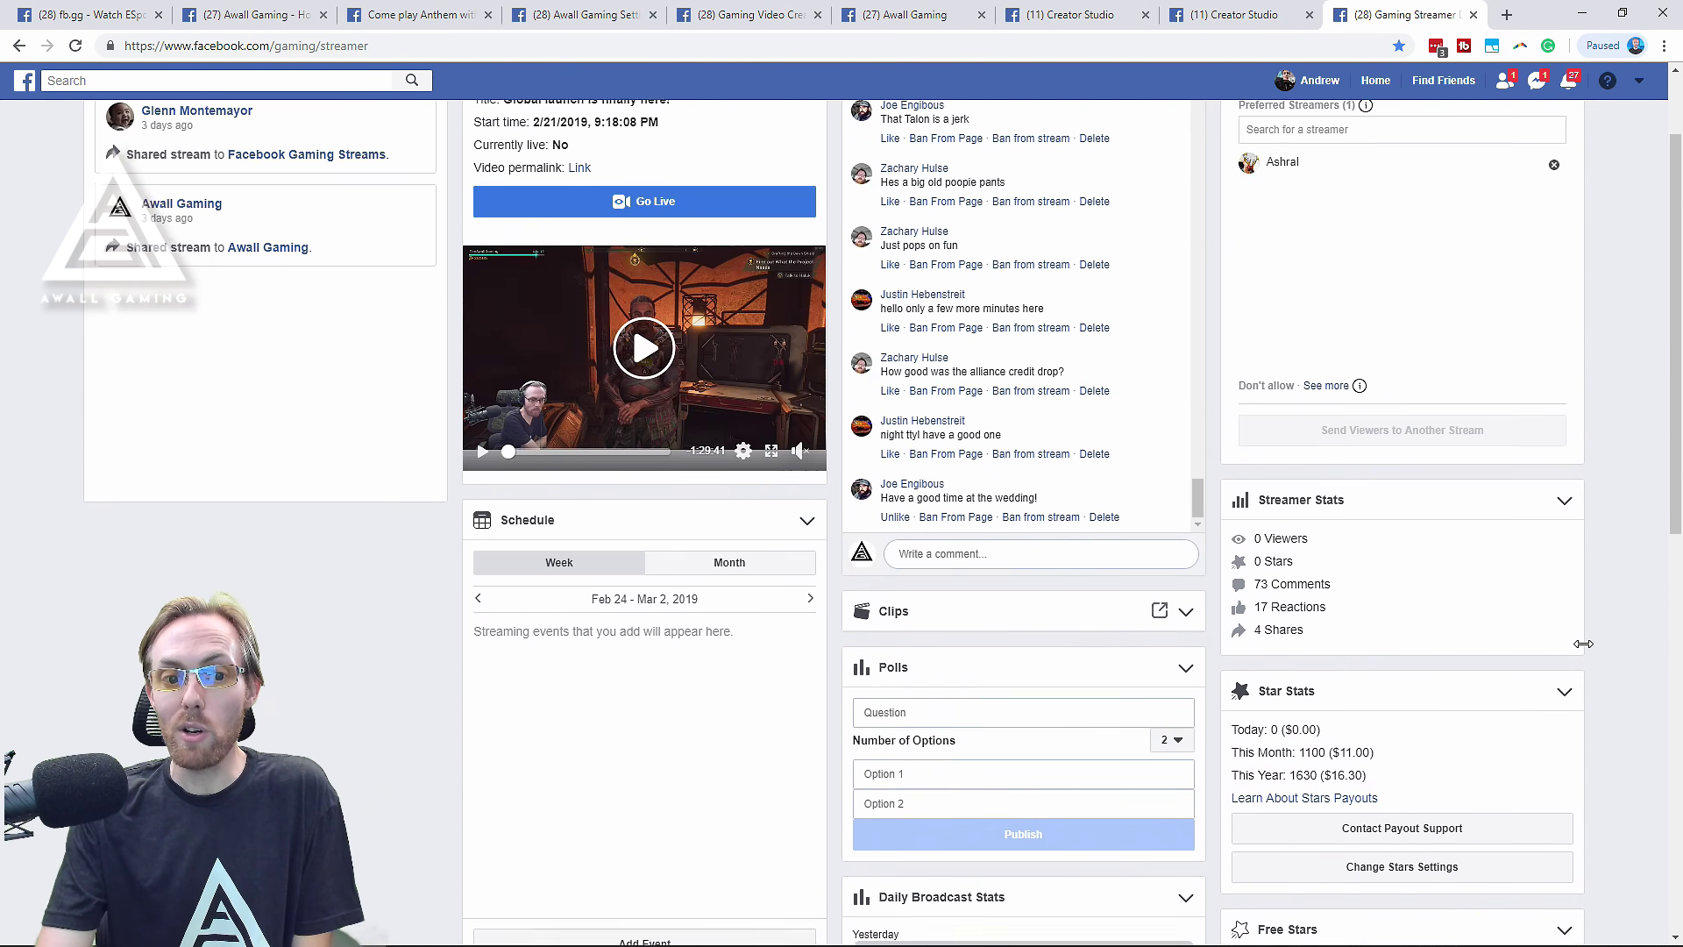
scroll(1583, 644, "up", 1)
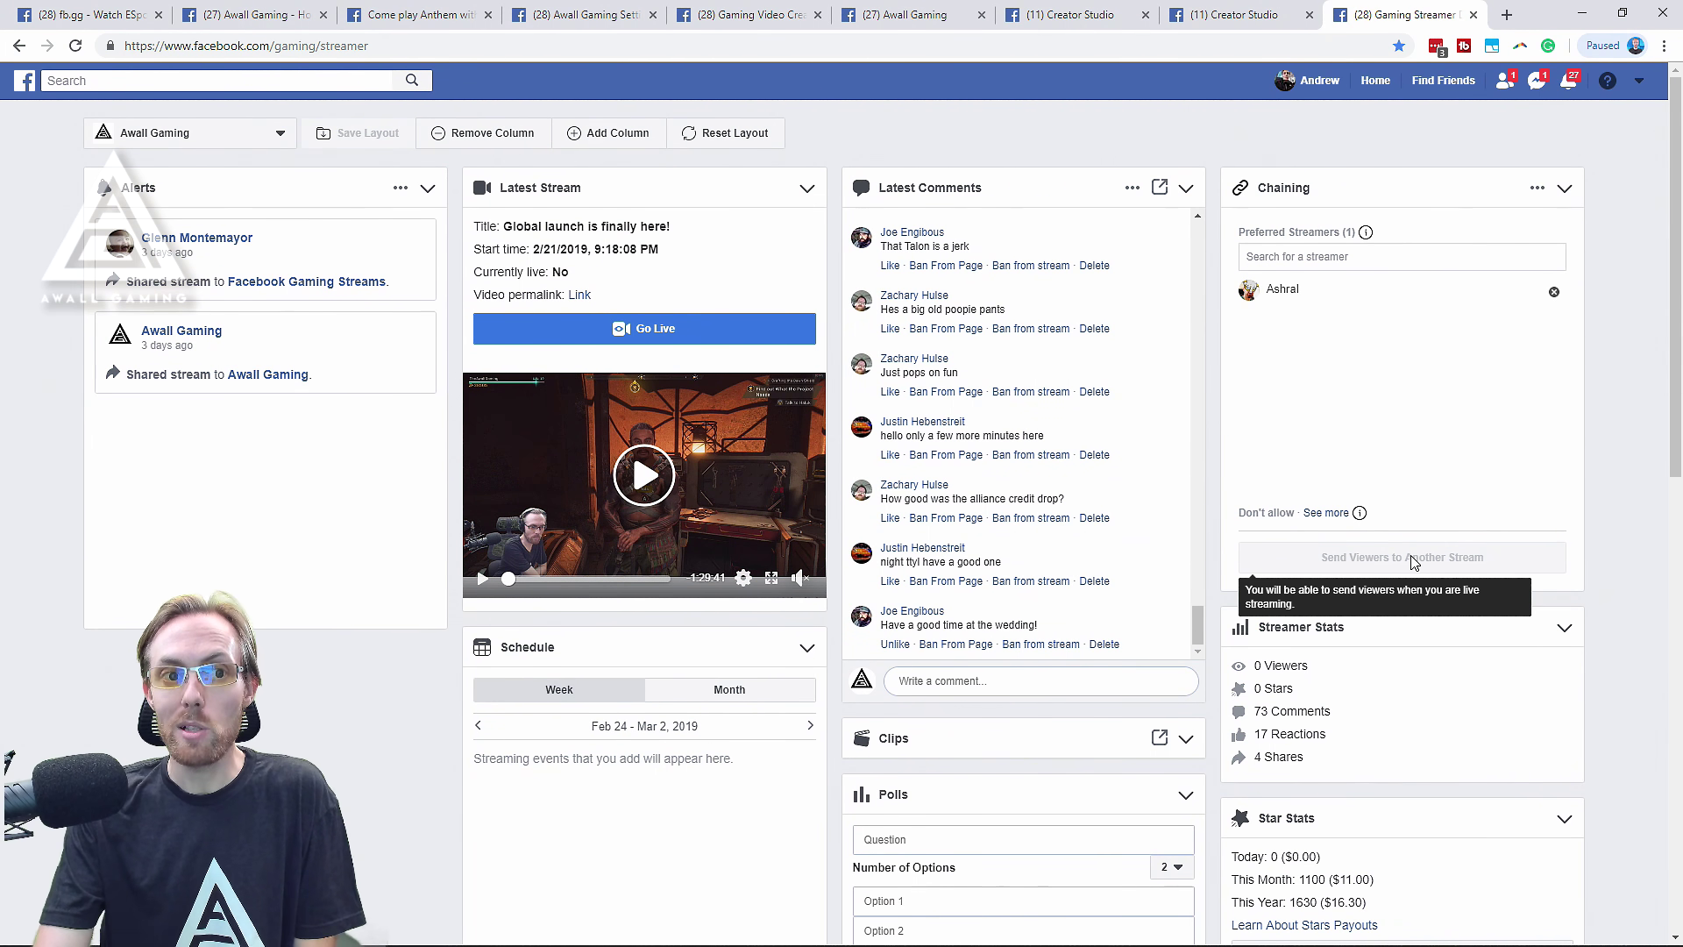
Switch back to the 'Awall Gaming - Home' page.
left_click(222, 24)
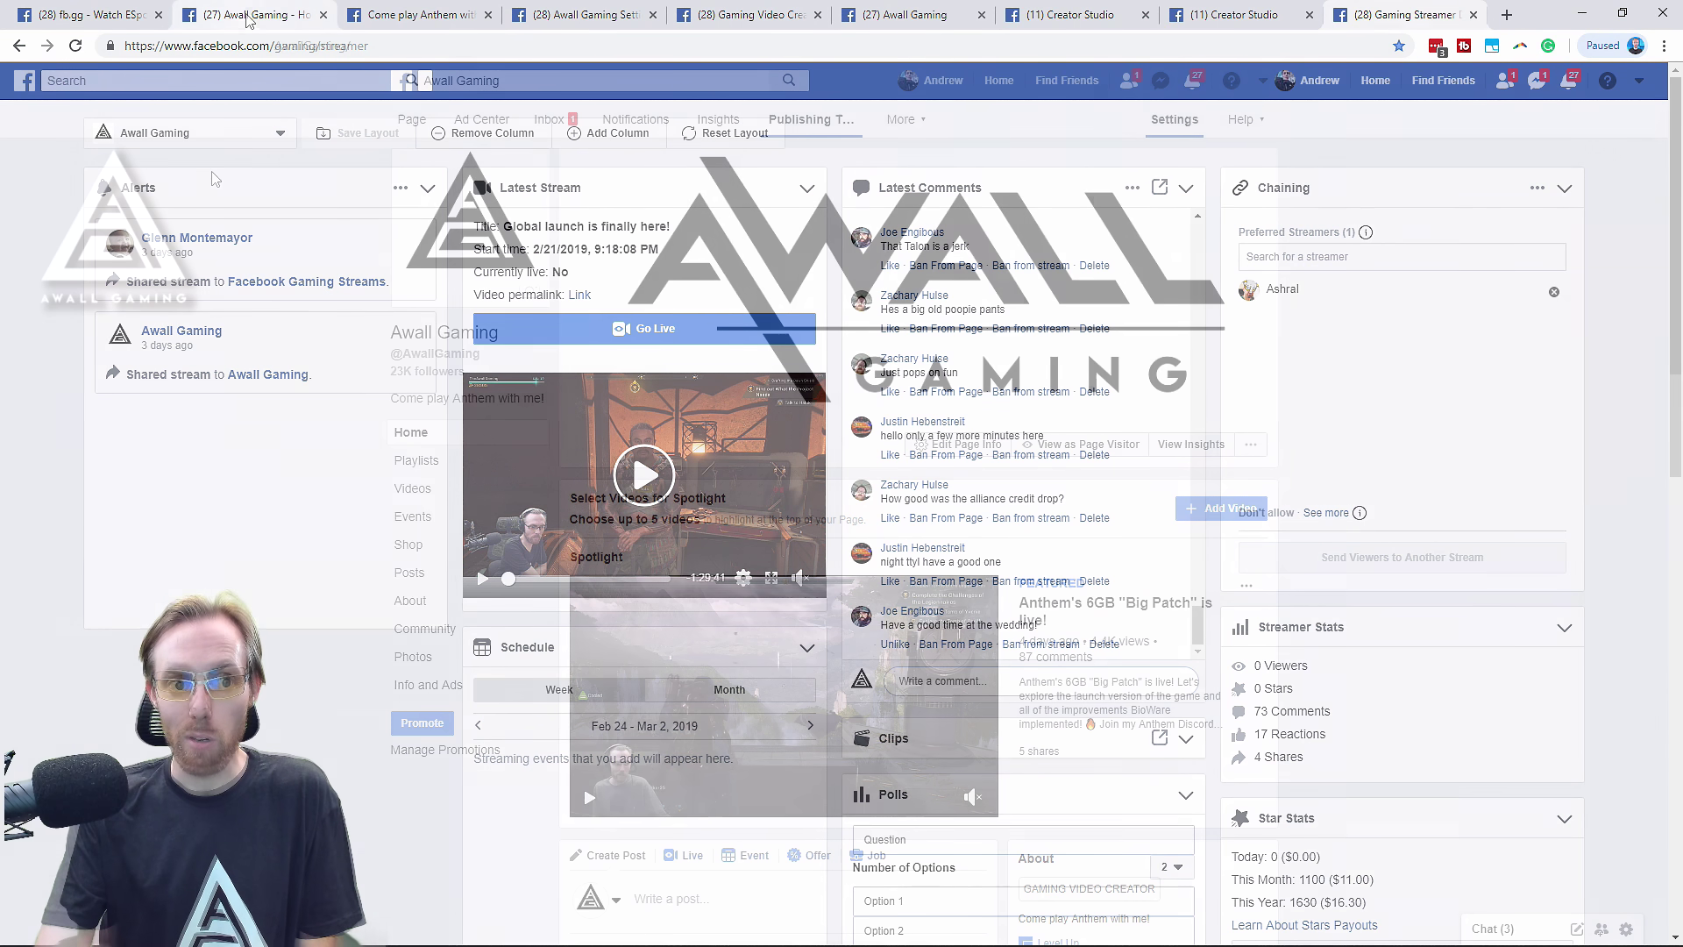